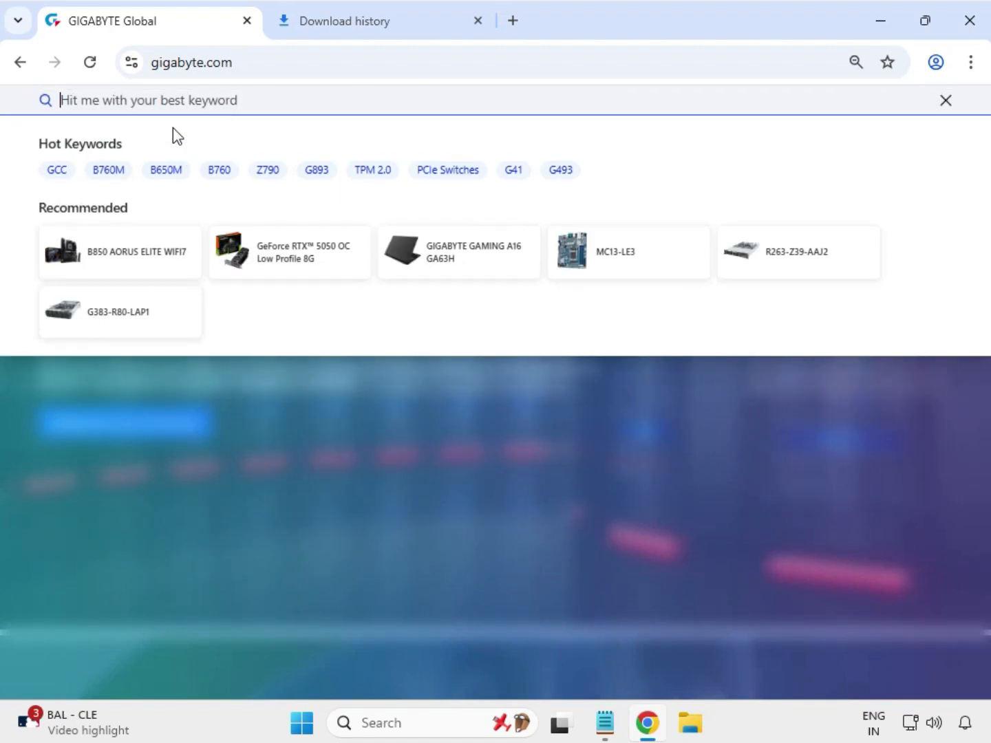
Search the GIGABYTE site for B660M AORUS PRO AX and open the support page of the rev. 1.x motherboard.
type("B660M AORUS PRO AX")
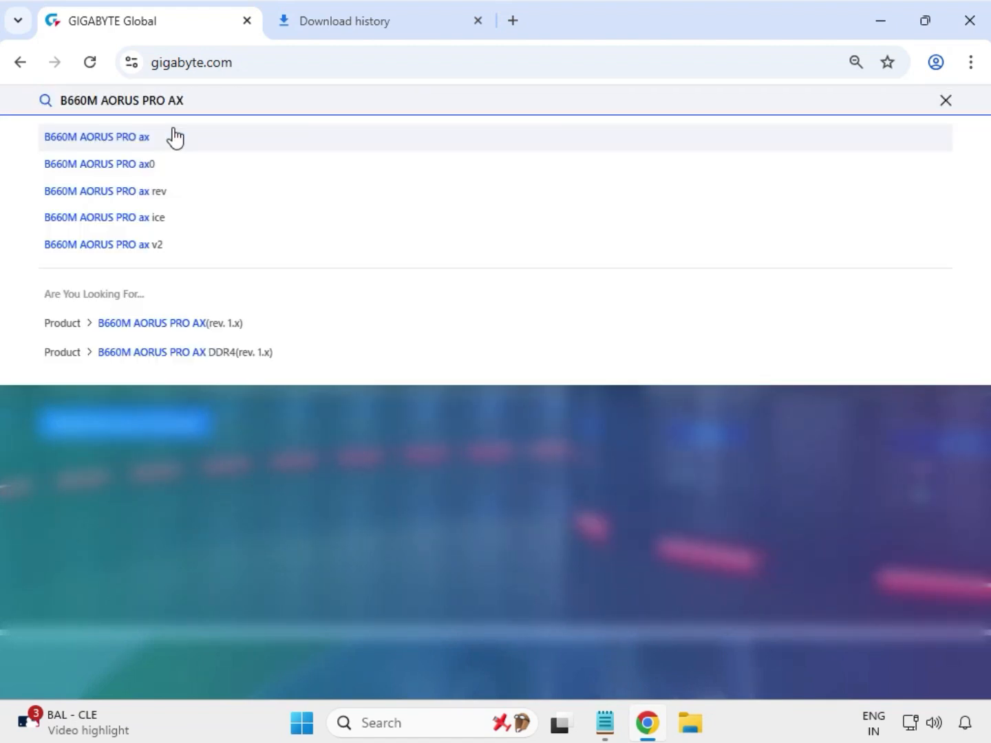
left_click(176, 137)
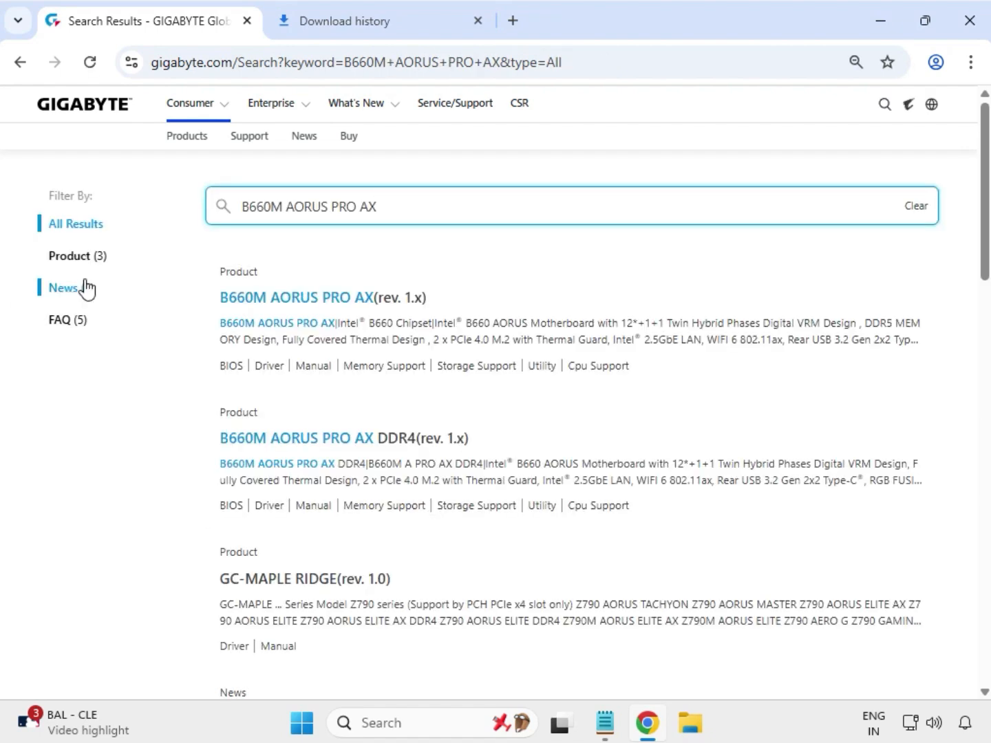
left_click(101, 257)
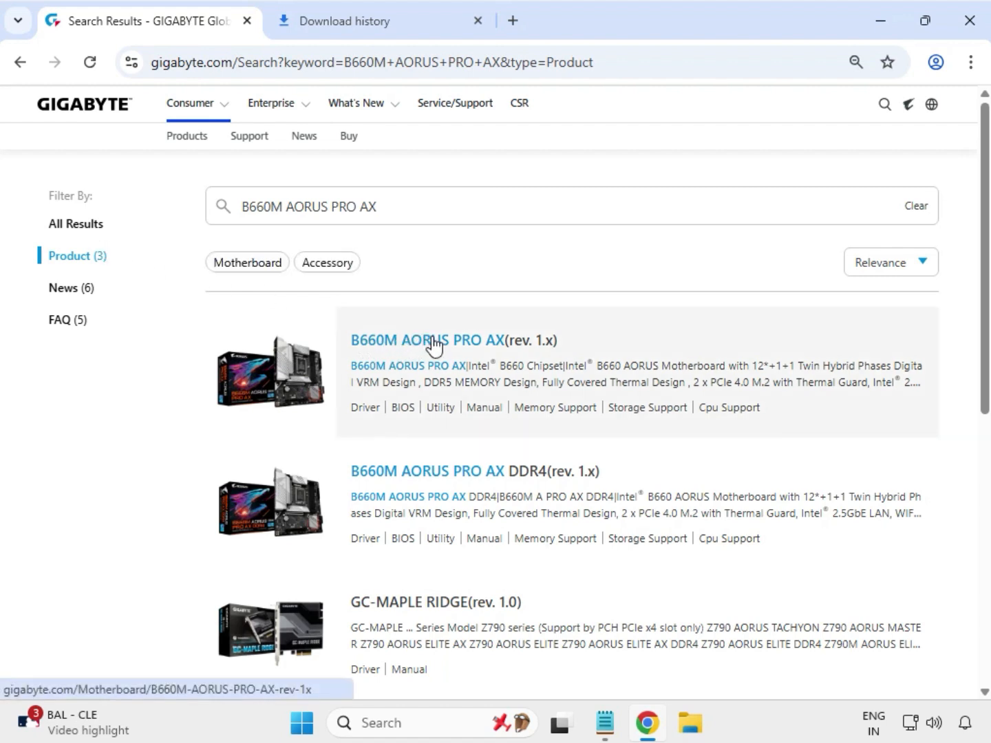
left_click(433, 342)
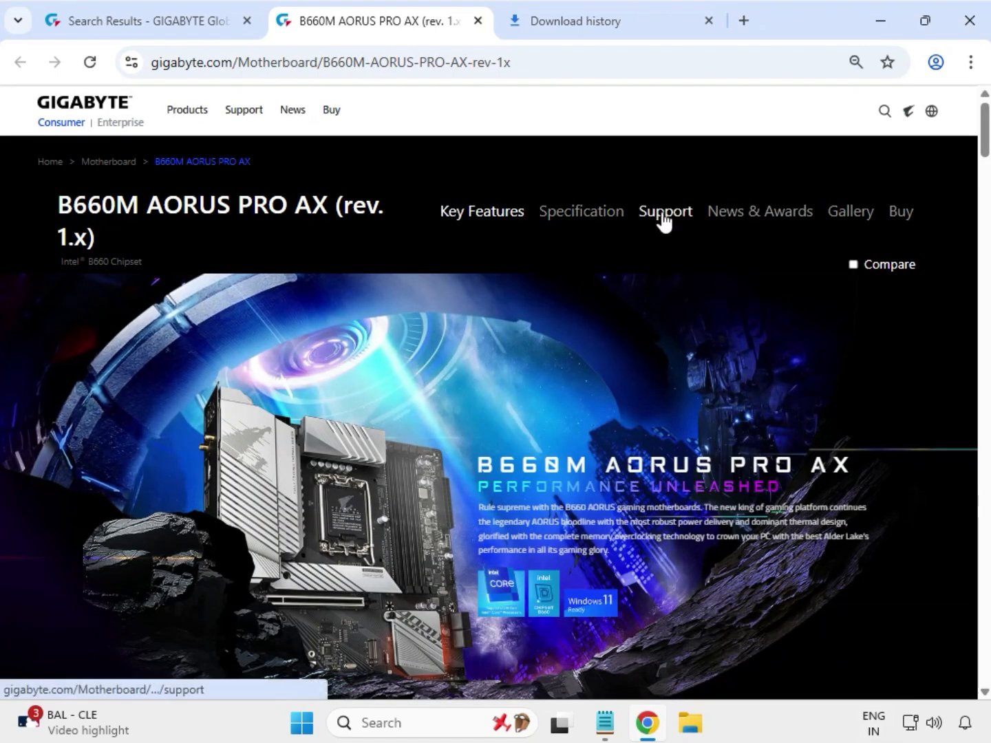
left_click(663, 215)
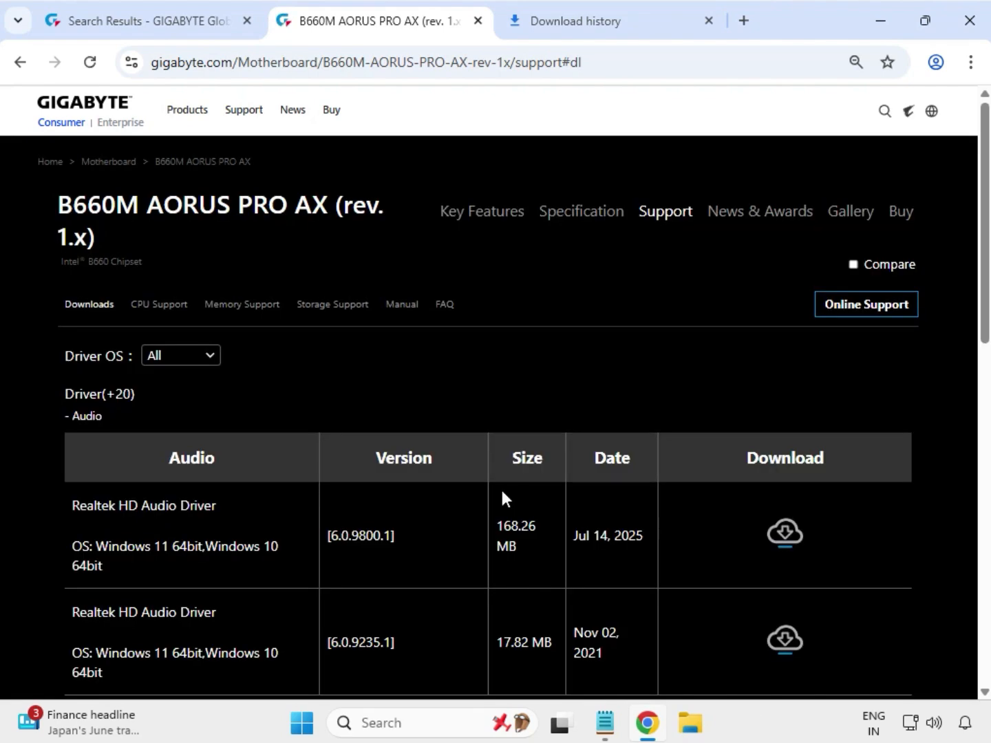
Filter the drivers to Windows 11 64bit and download the Realtek HD Audio Driver, version 6.0.9800.1.
left_click(211, 358)
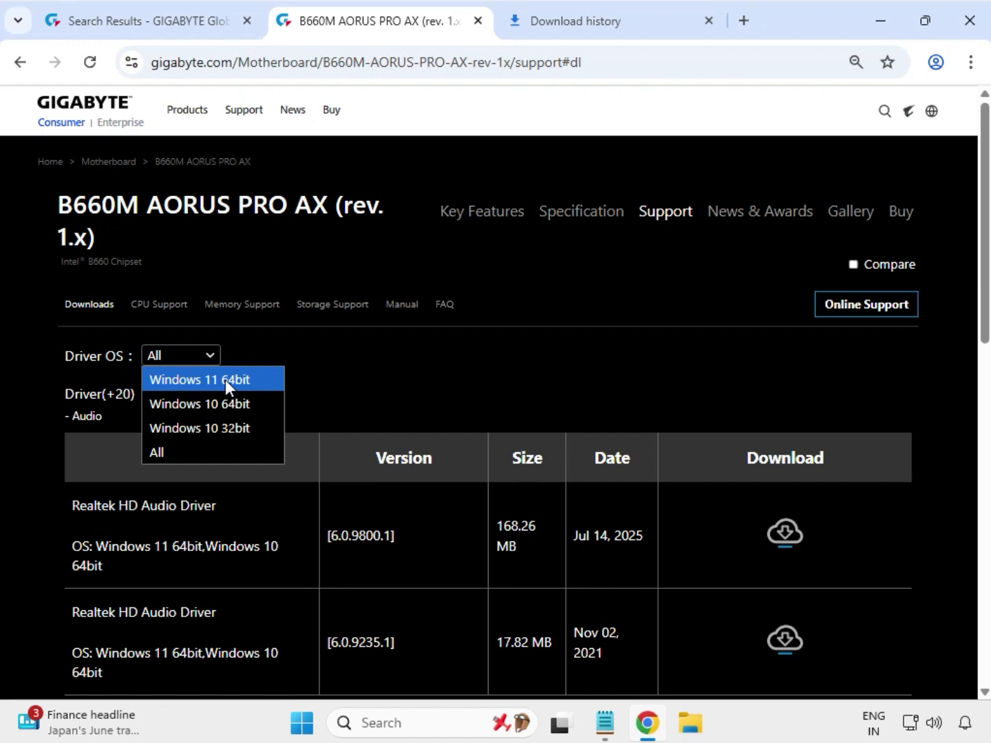
left_click(225, 380)
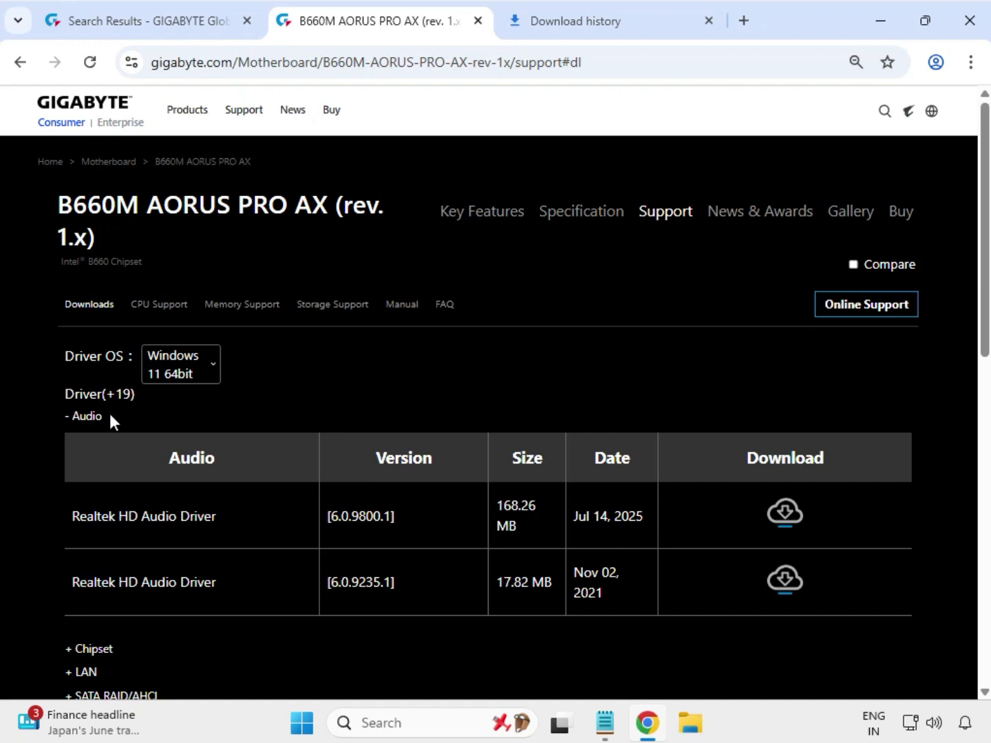
left_click_drag(108, 414, 71, 415)
left_click_drag(121, 521, 252, 529)
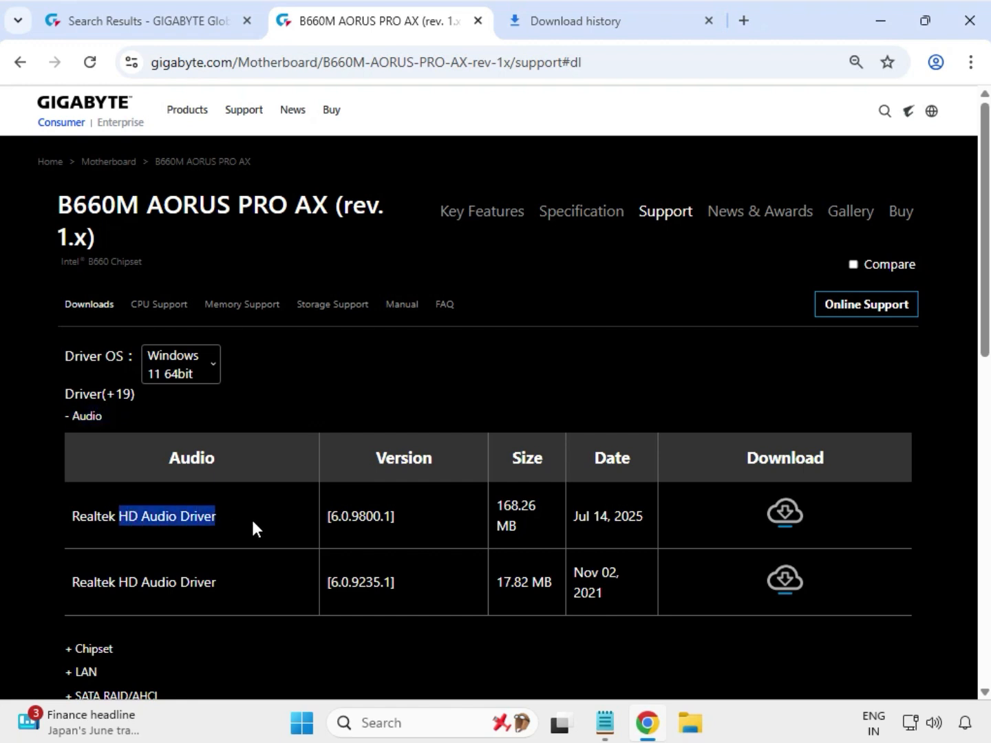
left_click(785, 512)
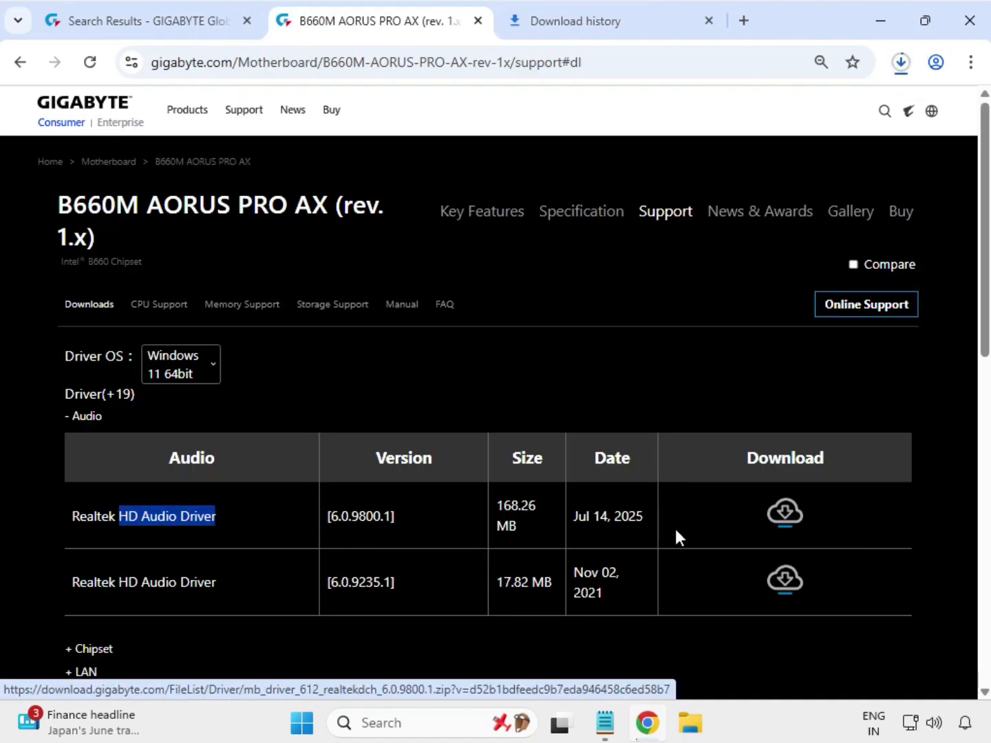
Expand the Chipset drivers and download the Intel Serial I/O driver dated Mar 03, 2025.
scroll(384, 548, "down", 1)
left_click_drag(123, 547, 78, 554)
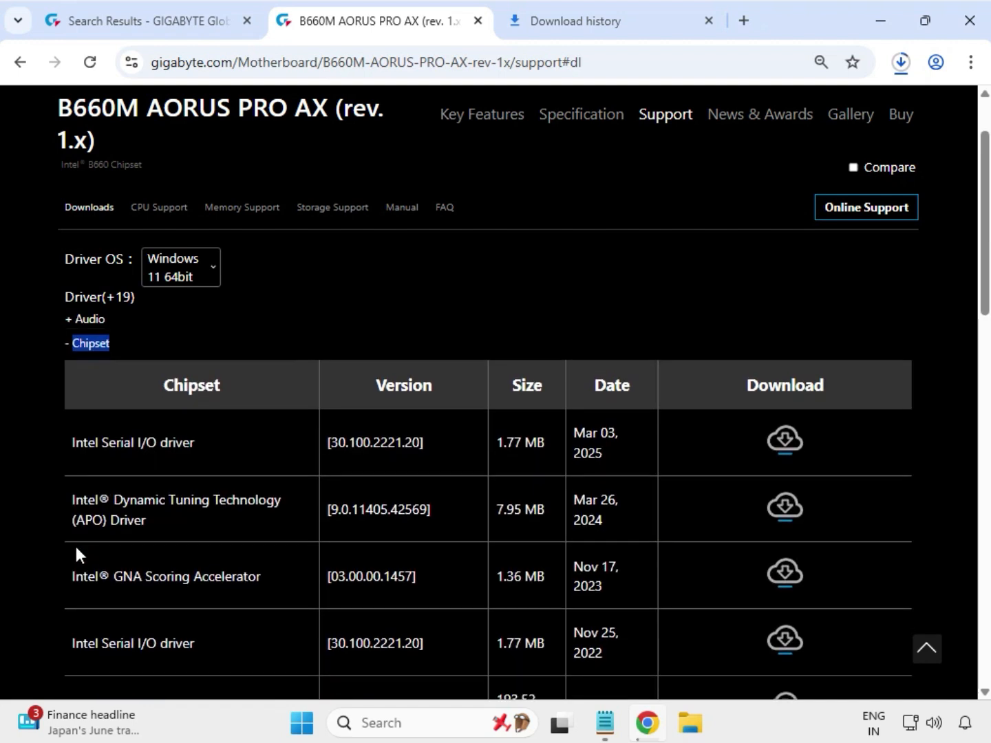
left_click_drag(98, 442, 224, 439)
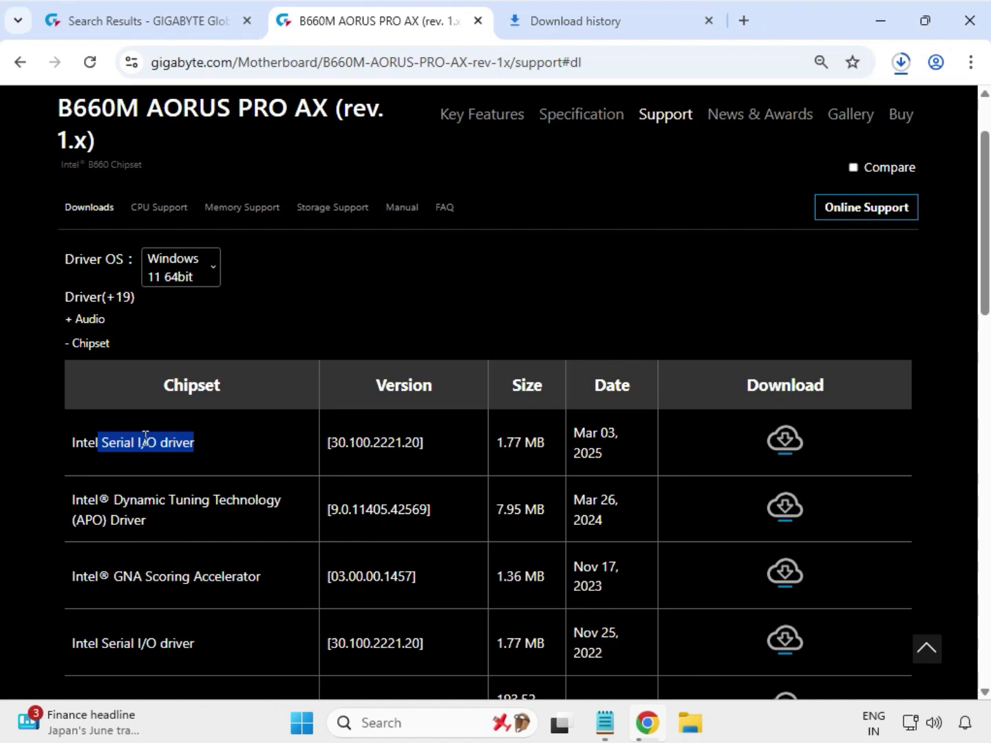
left_click(786, 447)
Download the Intel INF installation driver, version 10.1.19198.8339, from the Chipset drivers.
scroll(206, 588, "down", 4)
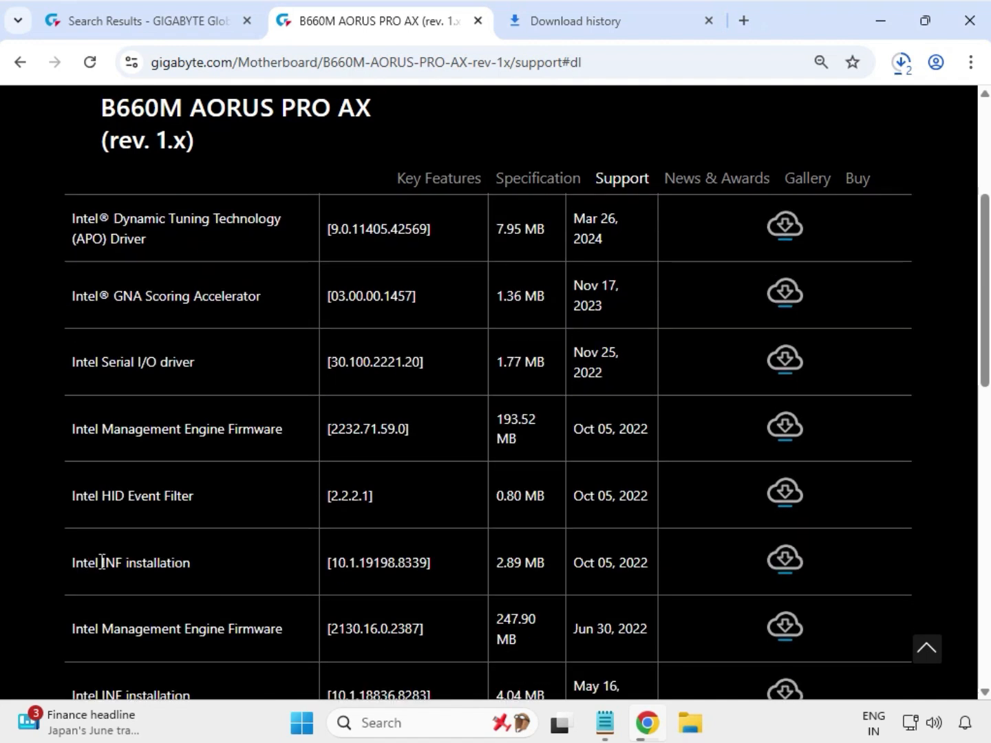
left_click_drag(97, 563, 663, 566)
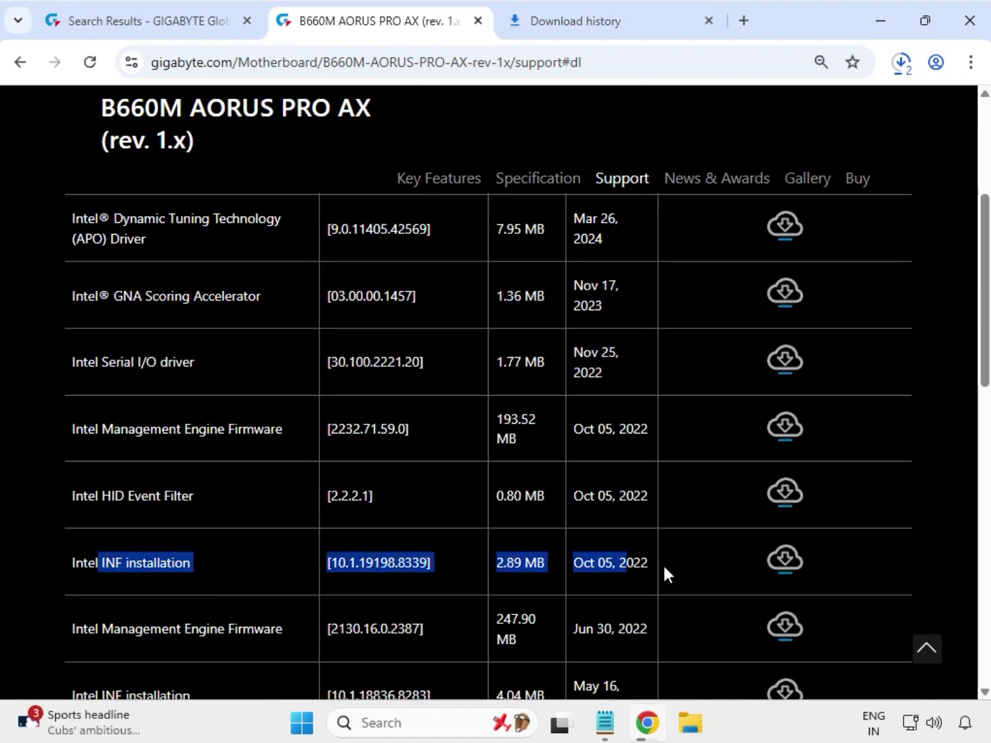
left_click(786, 561)
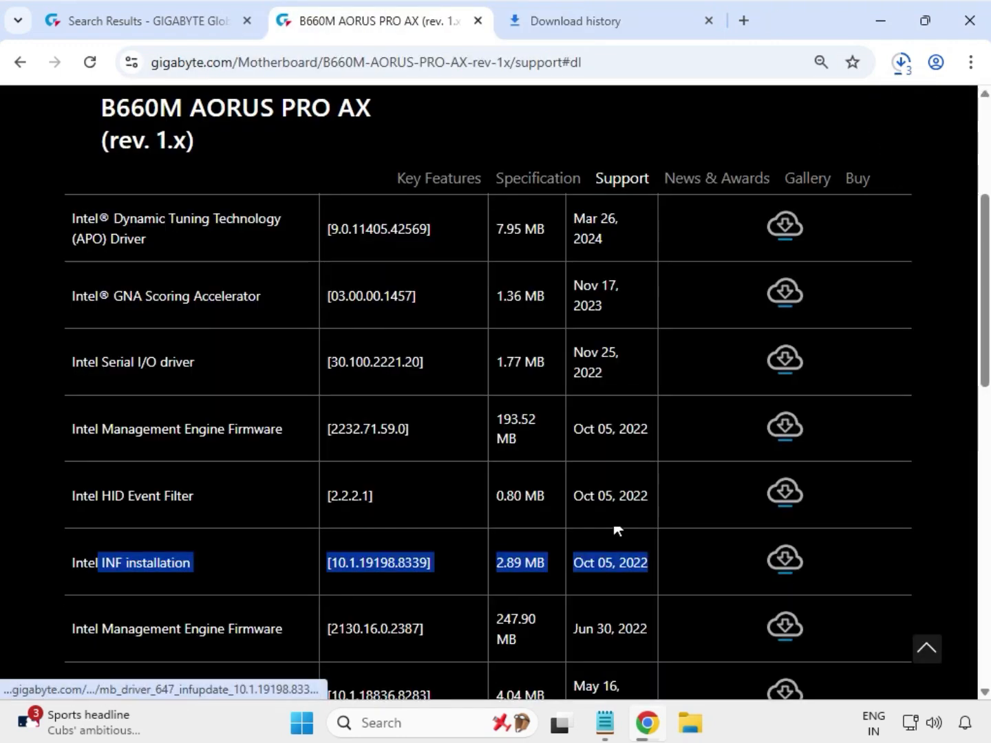
Expand the LAN drivers and download the Intel i225 & i226 LAN driver, version 2.1.5.4.
scroll(237, 491, "down", 4)
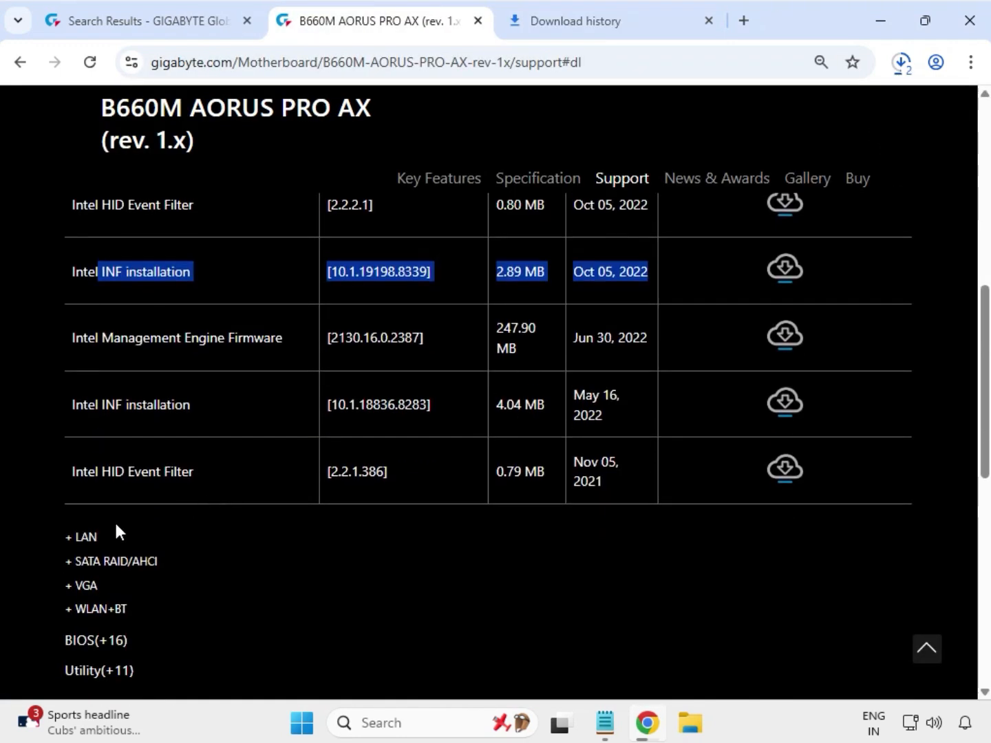
left_click(83, 539)
left_click(67, 539)
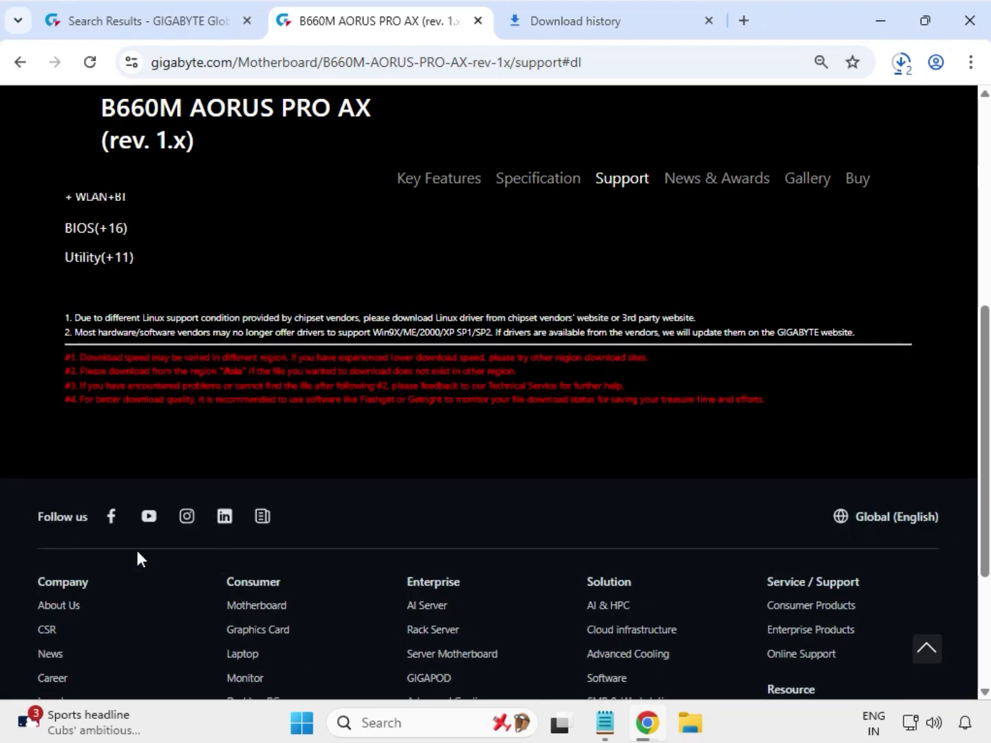
scroll(165, 563, "up", 1)
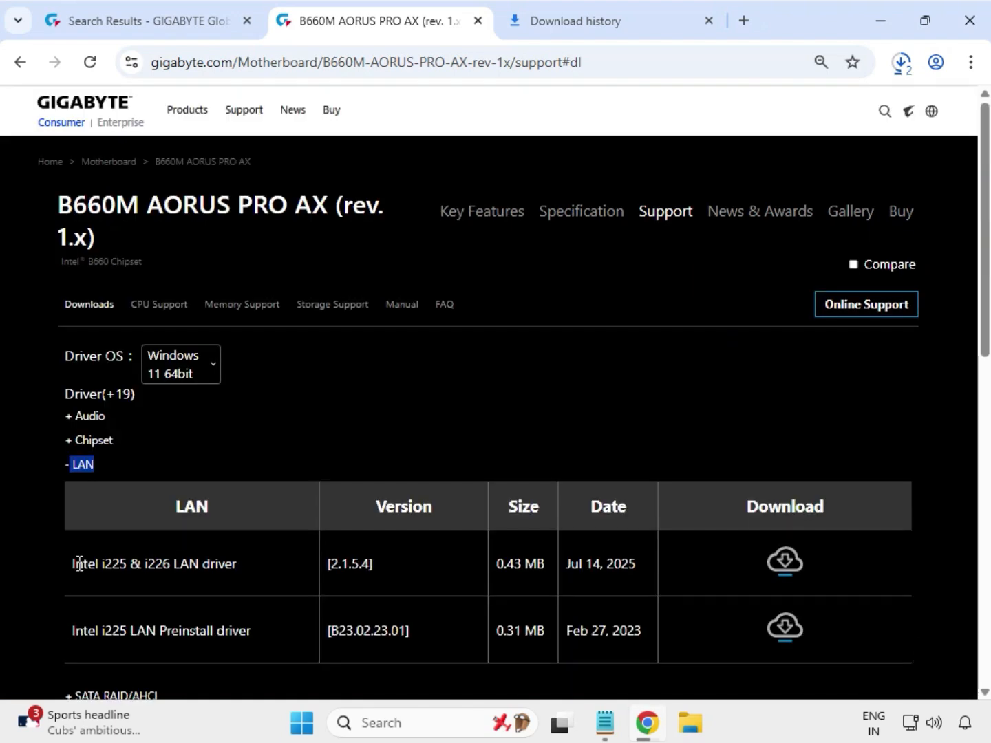
left_click_drag(73, 564, 249, 568)
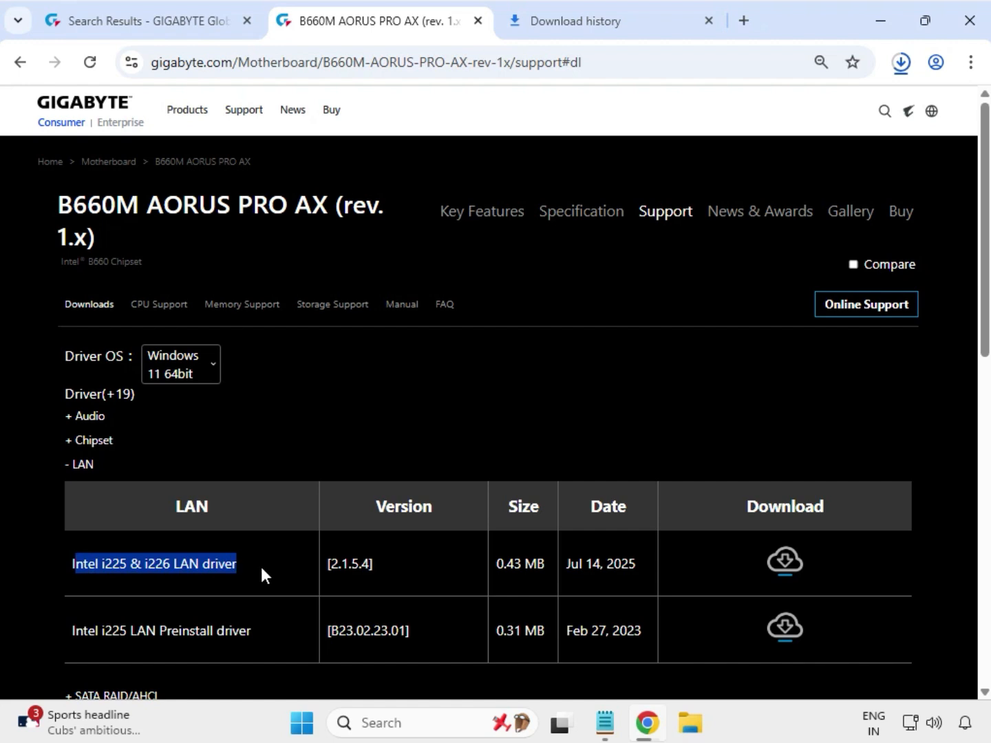
left_click(789, 570)
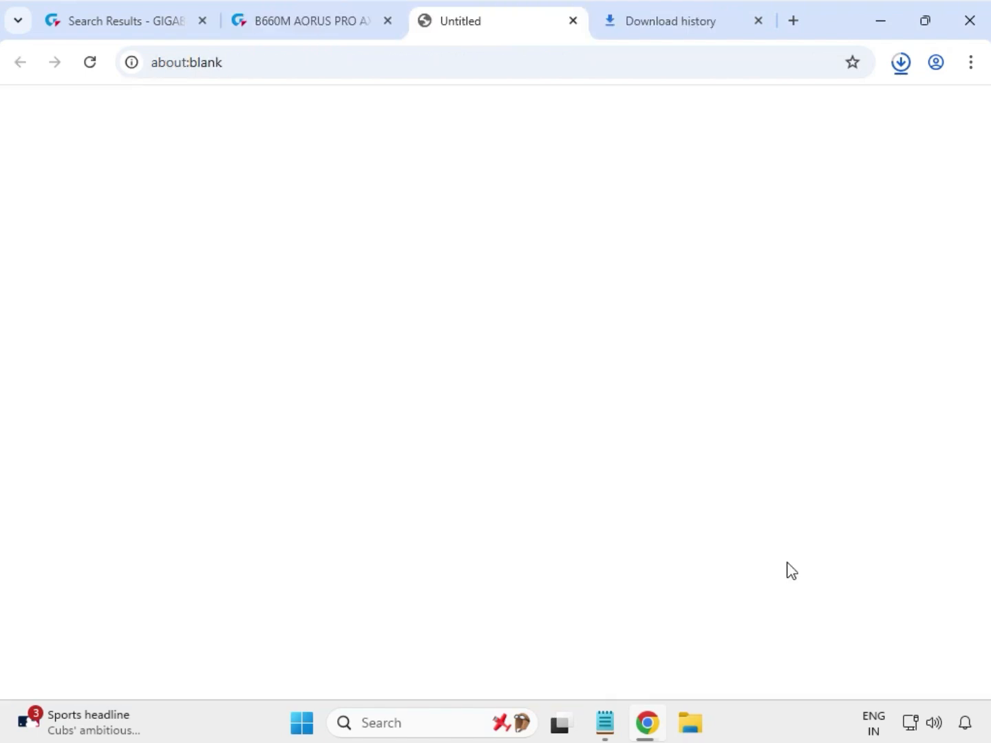
Expand the VGA drivers and download the Intel Graphic Driver, version 32.0.101.5542.
scroll(512, 505, "down", 1)
scroll(512, 506, "down", 3)
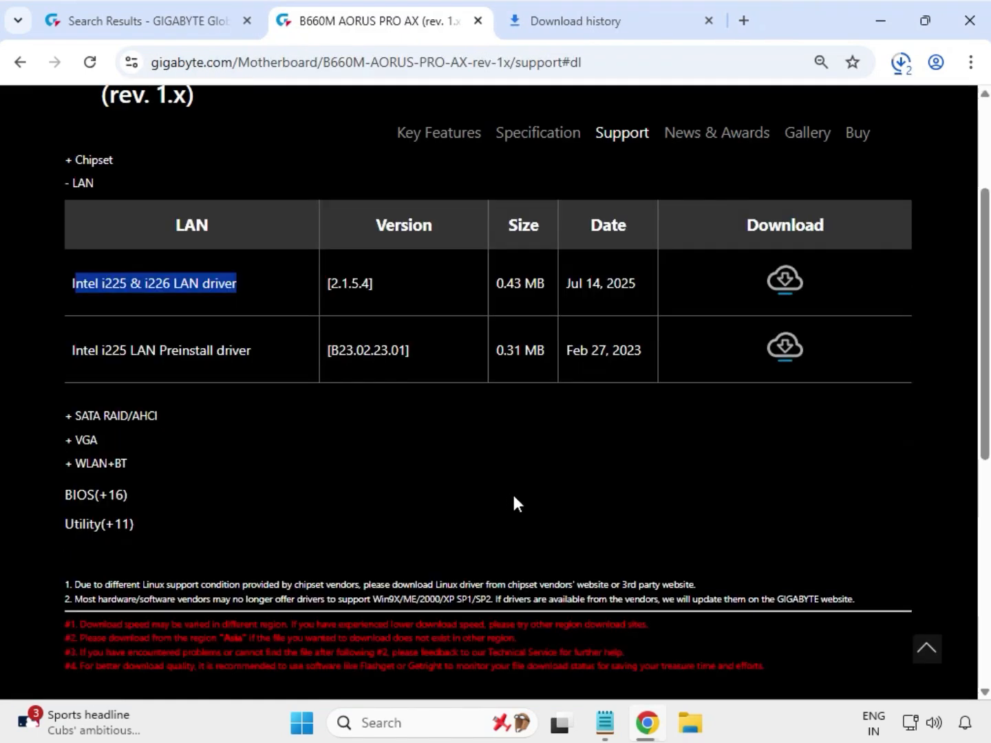
left_click(76, 434)
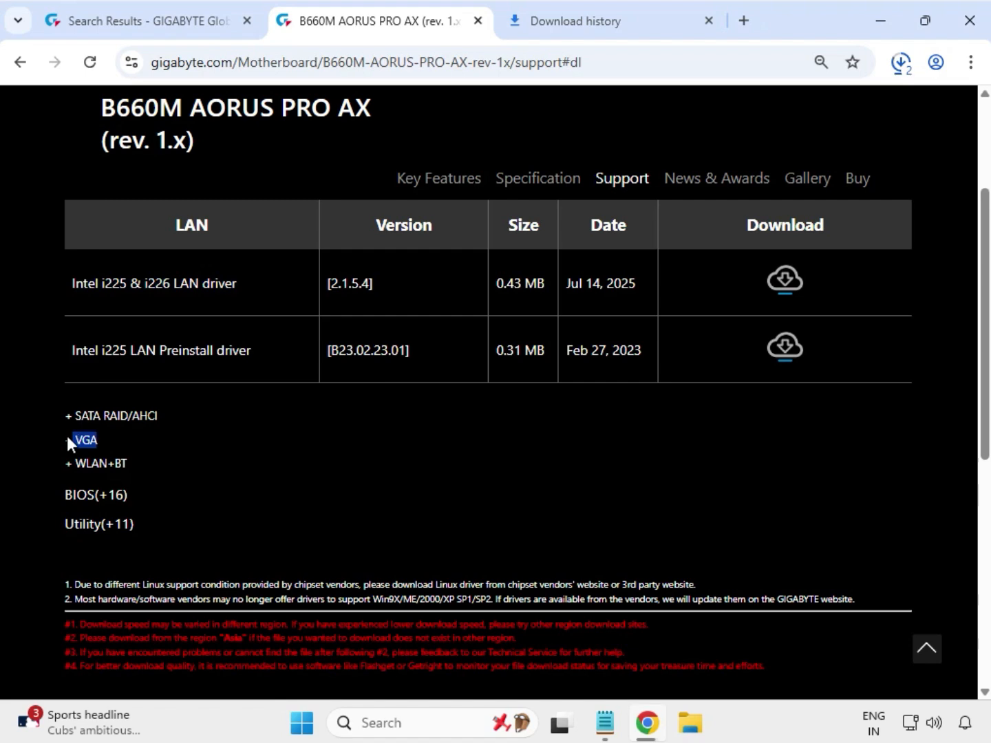
left_click(67, 436)
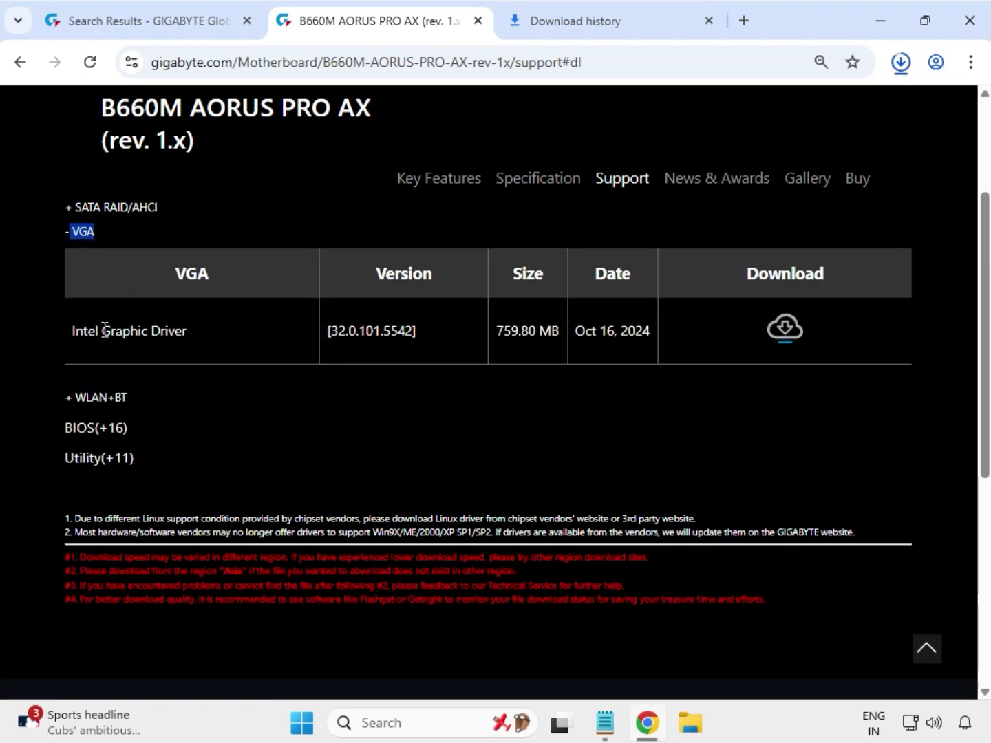
left_click_drag(102, 331, 209, 342)
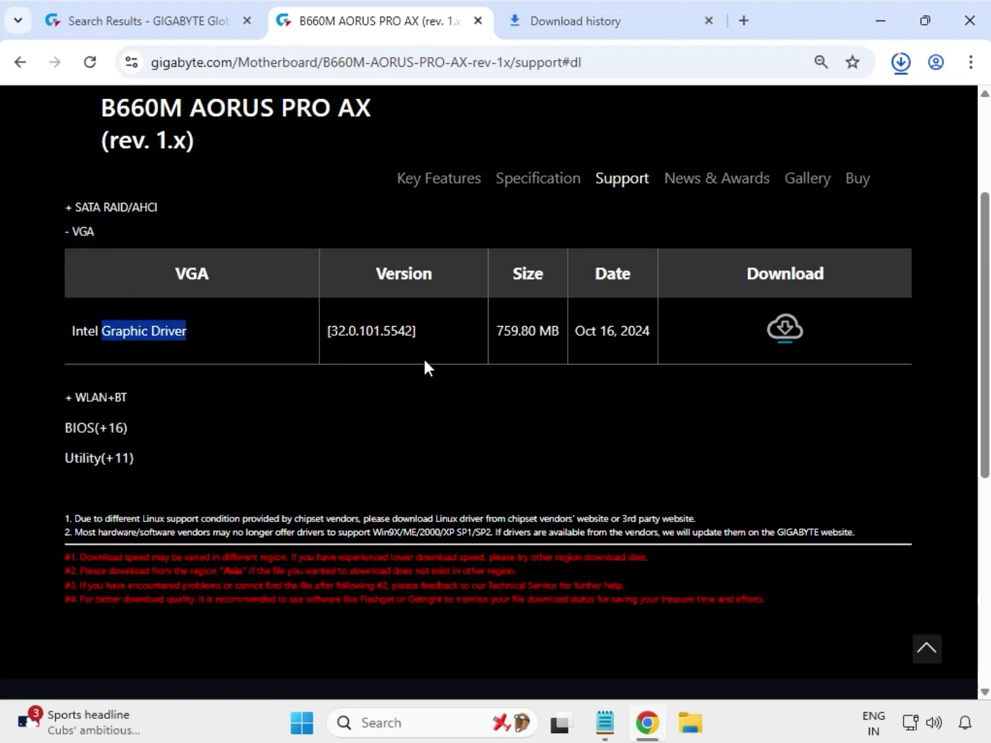
left_click(784, 329)
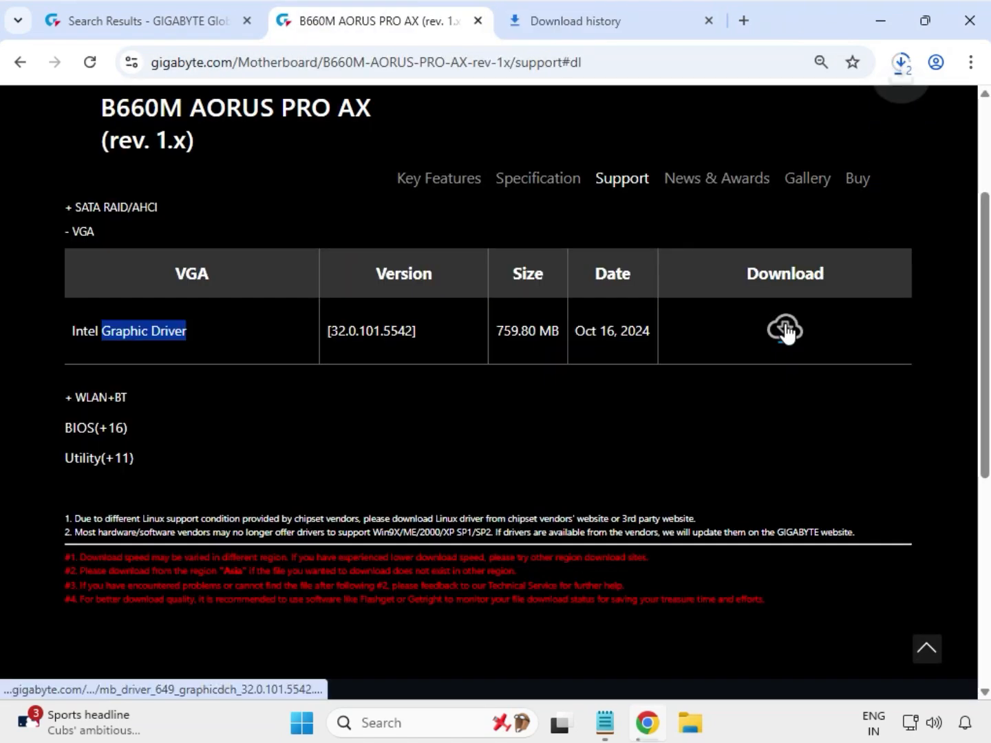
Expand the WLAN+BT drivers and download the Intel WIFI driver, version 22.80.1.1.
left_click(101, 404)
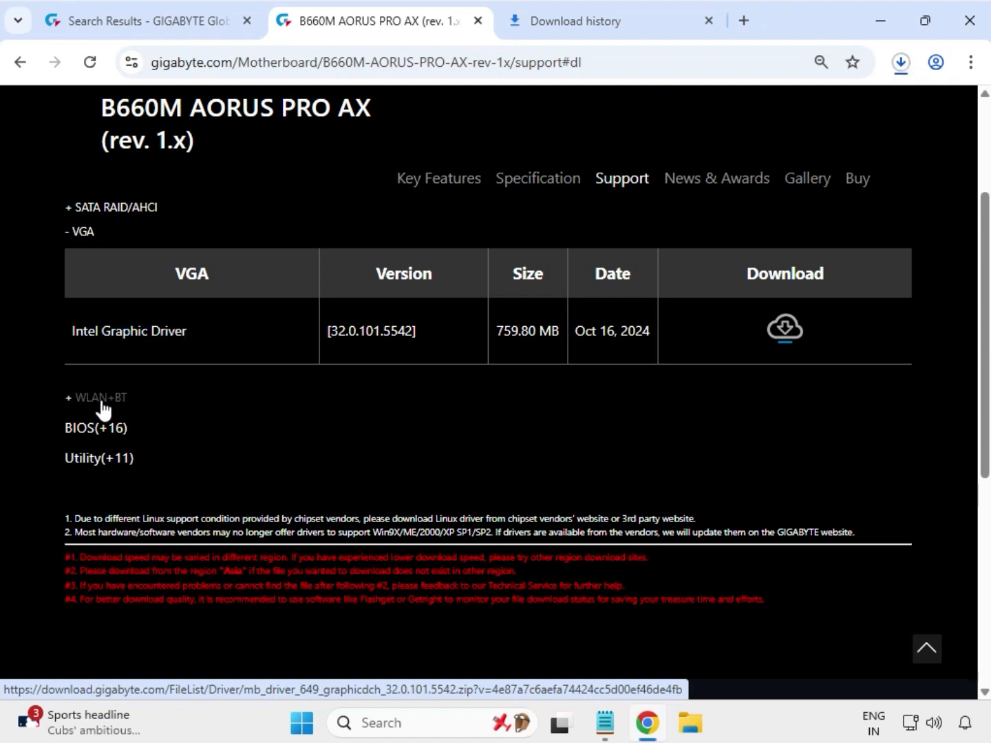
left_click(101, 399)
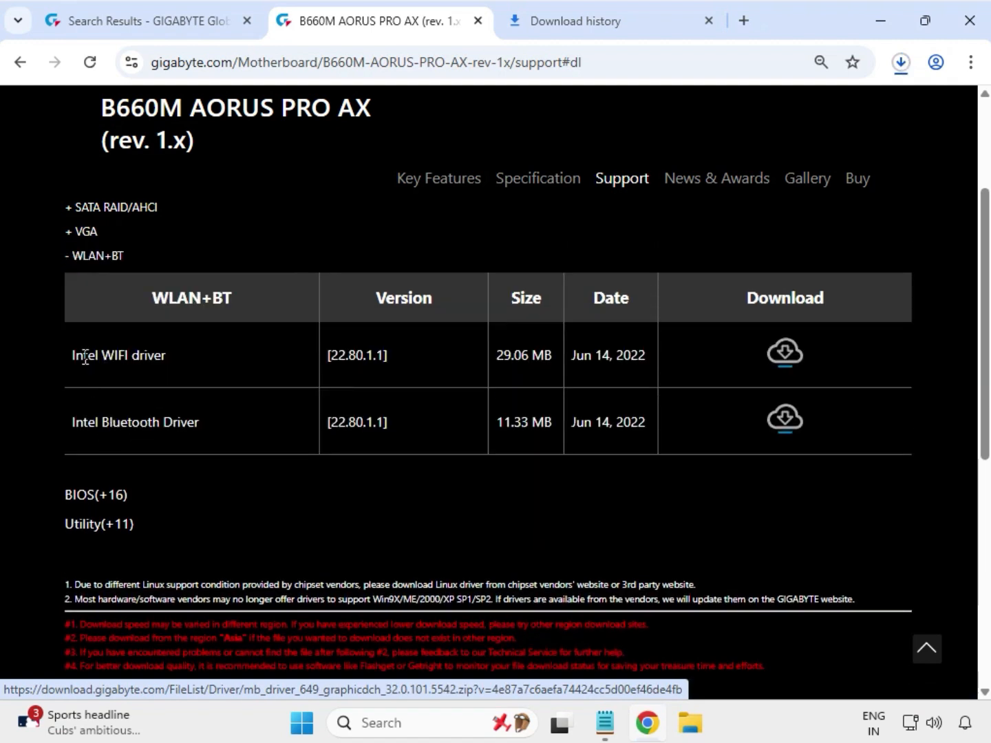
left_click_drag(84, 356, 192, 365)
left_click_drag(95, 421, 363, 416)
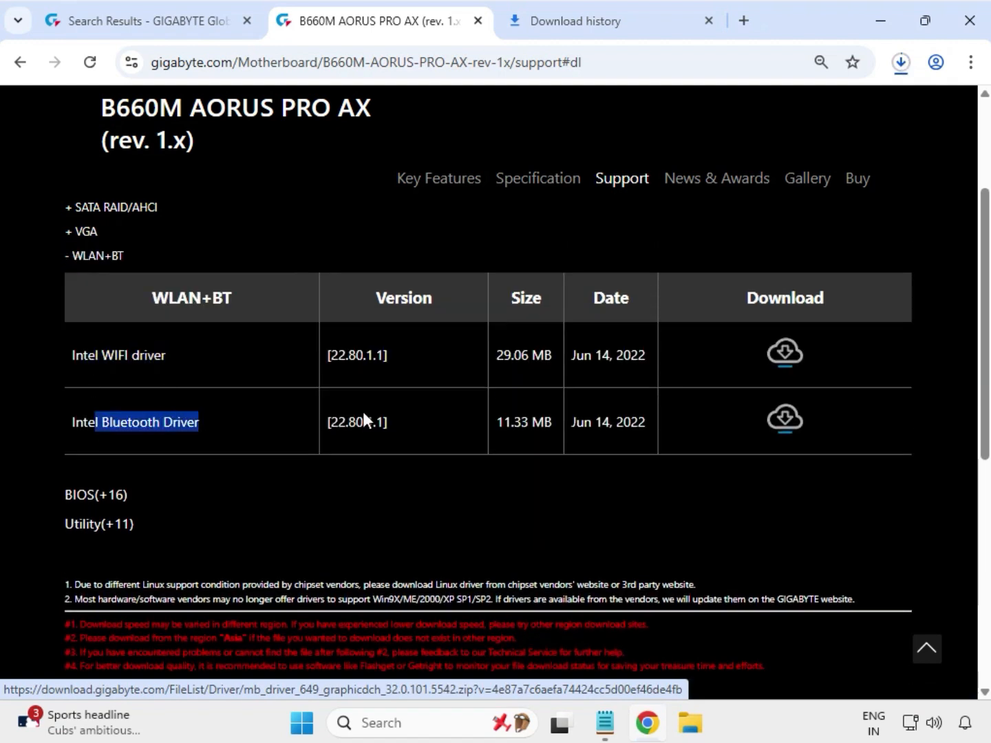
left_click(783, 415)
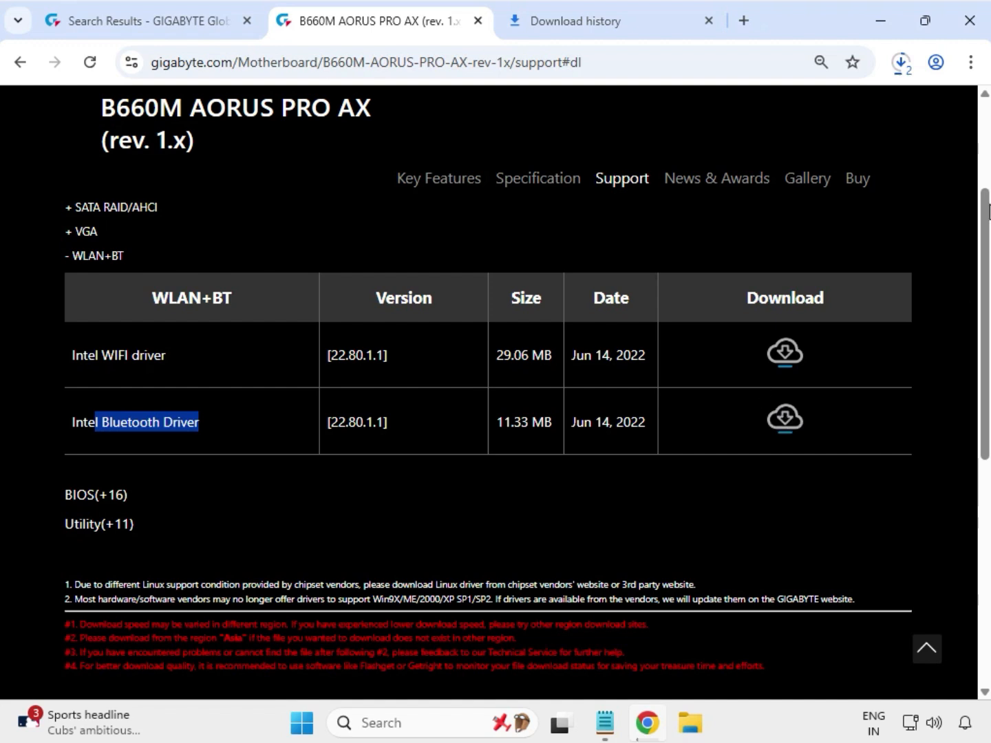
Check the progress of the recent downloads, then switch to File Explorer and look over the driver archives in the Downloads folder.
left_click(901, 64)
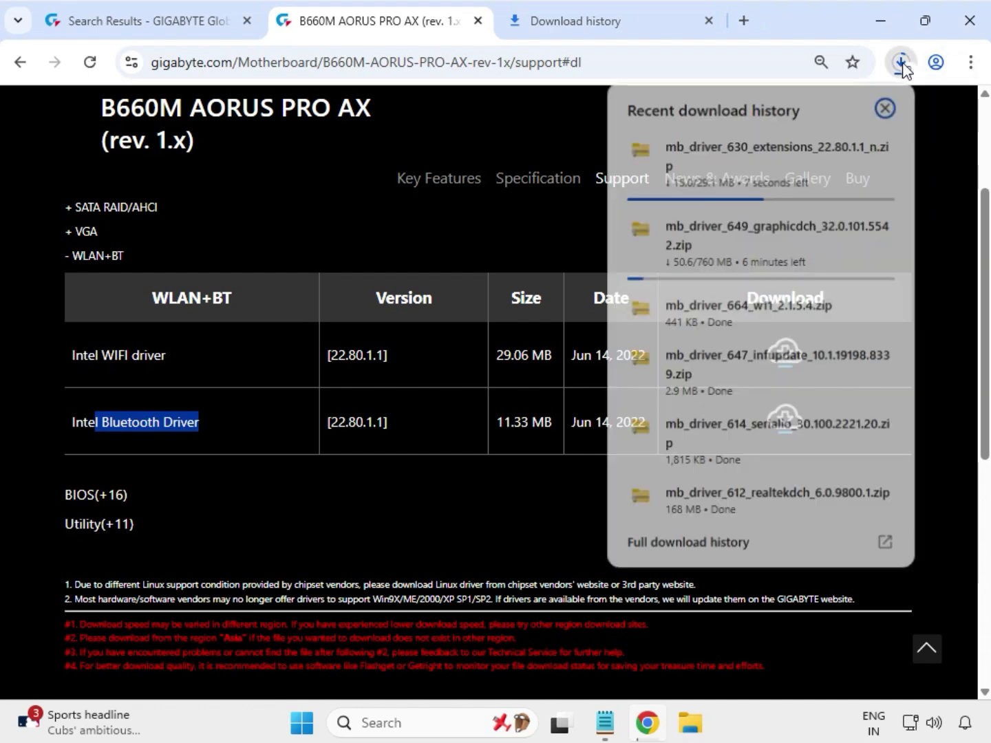
mouse_move(823, 323)
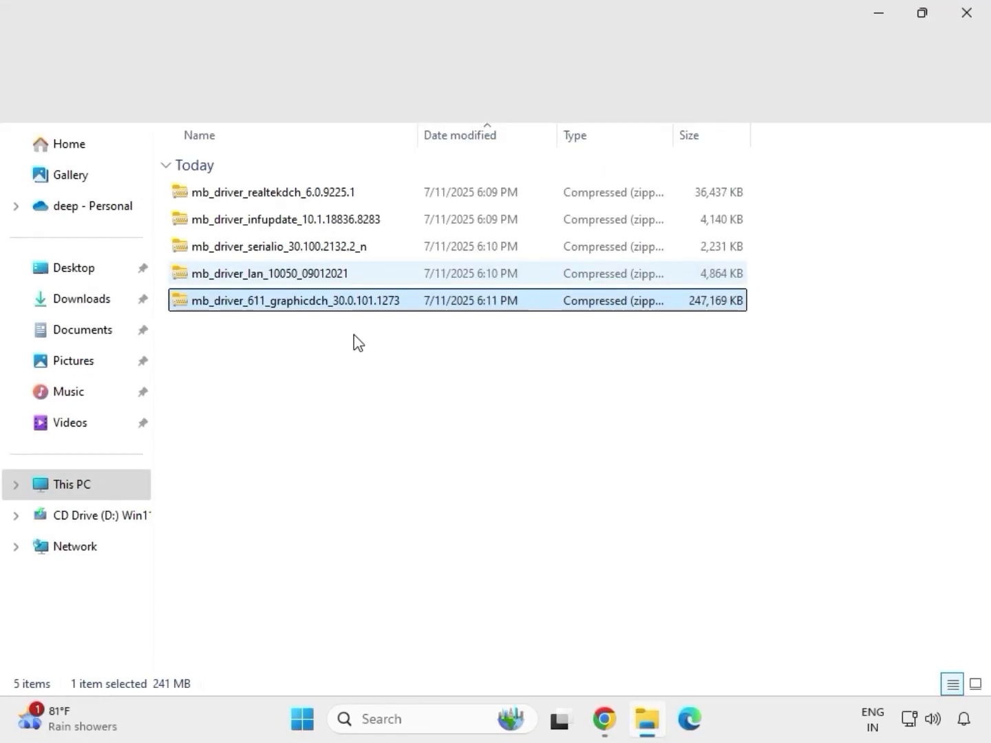
left_click_drag(353, 334, 306, 183)
Extract the mb_driver_611_graphicdch_30.0.101.1273 archive to its own folder inside Downloads.
left_click(348, 307)
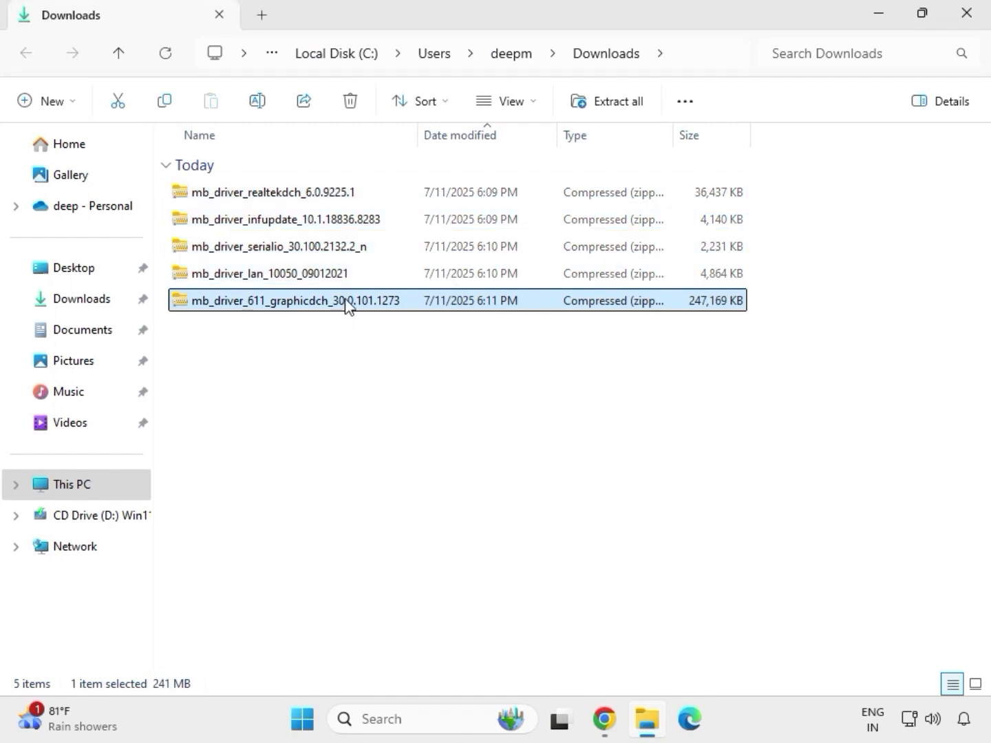
right_click(348, 305)
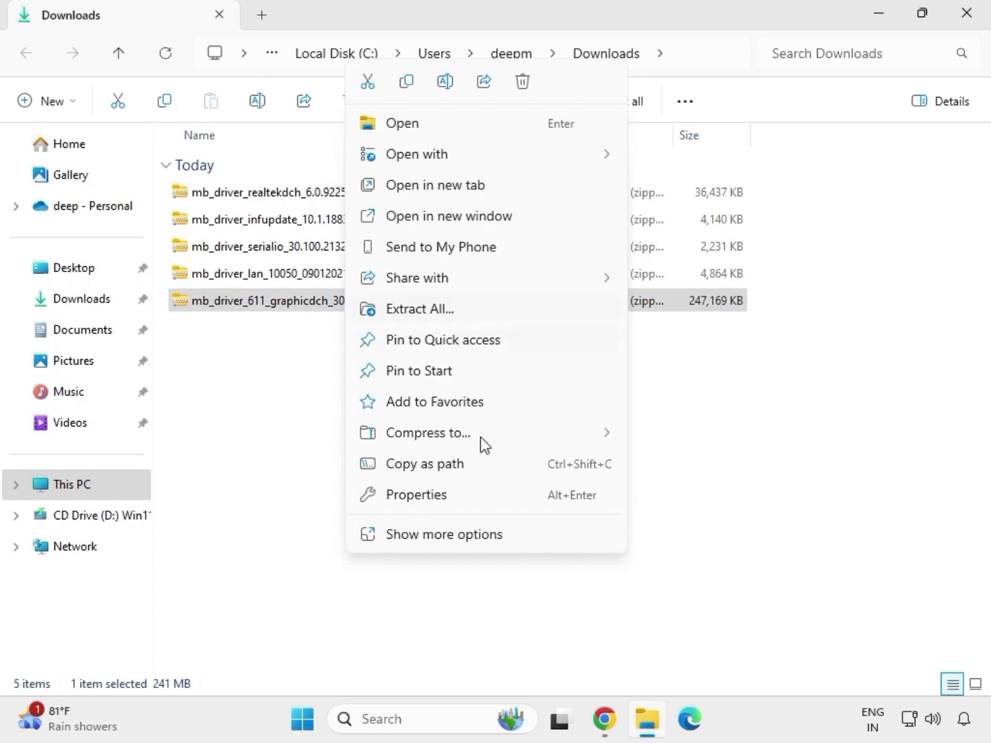
left_click(443, 535)
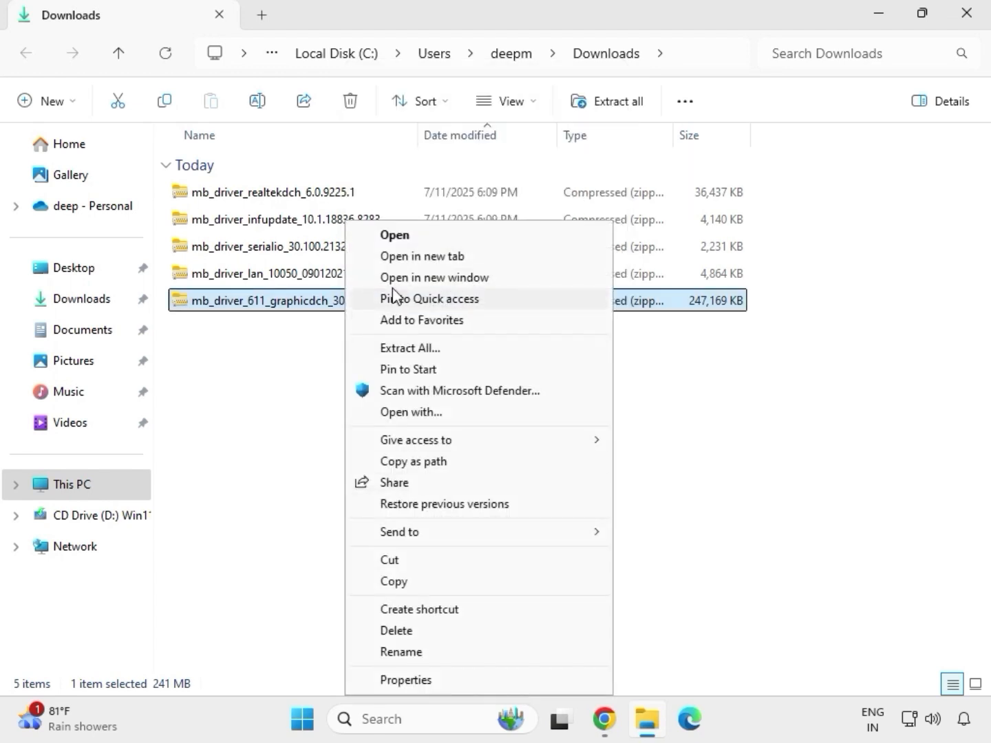
left_click(418, 349)
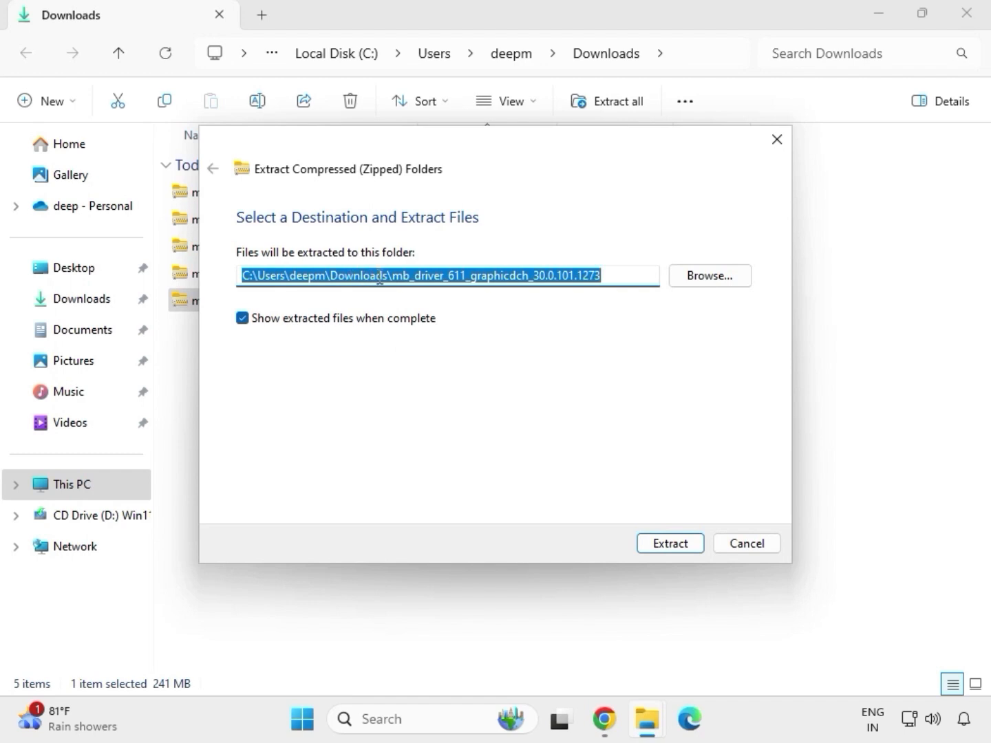
left_click(672, 543)
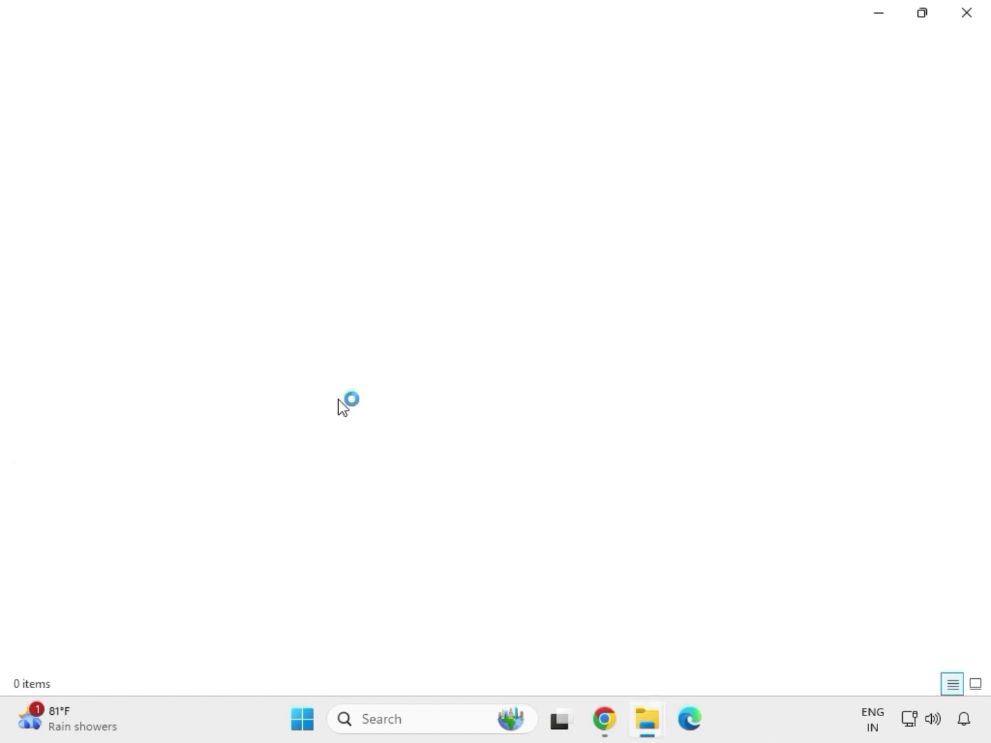
Extract the mb_driver_lan_10050_09012021 archive to its own folder inside Downloads and close the window of extracted files.
left_click(967, 15)
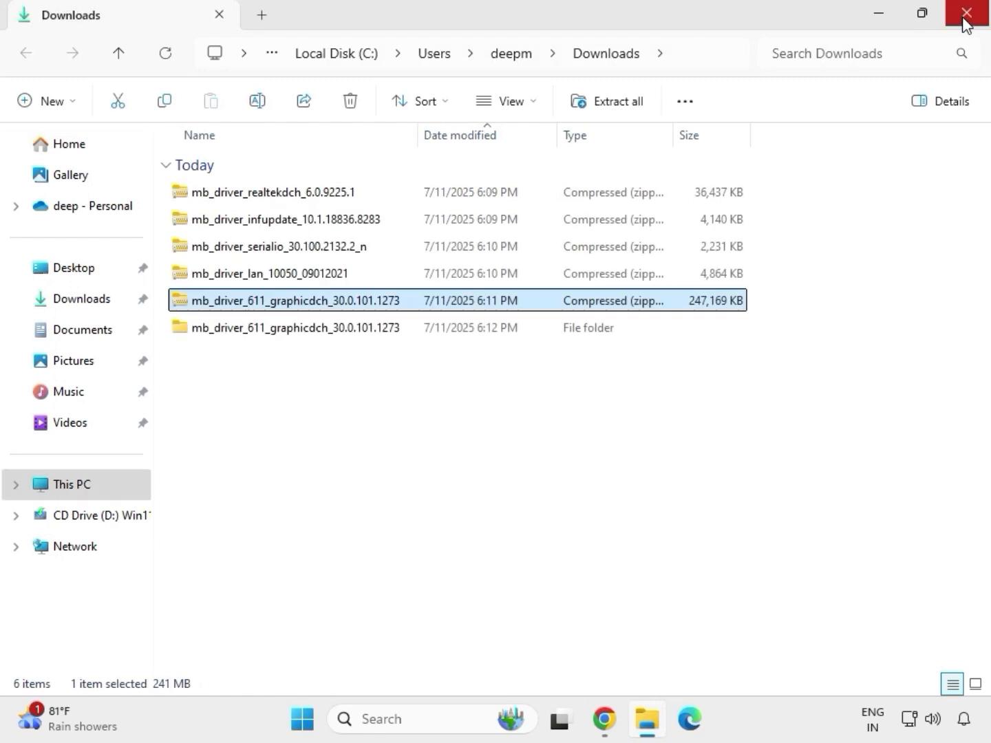
left_click(251, 278)
right_click(249, 280)
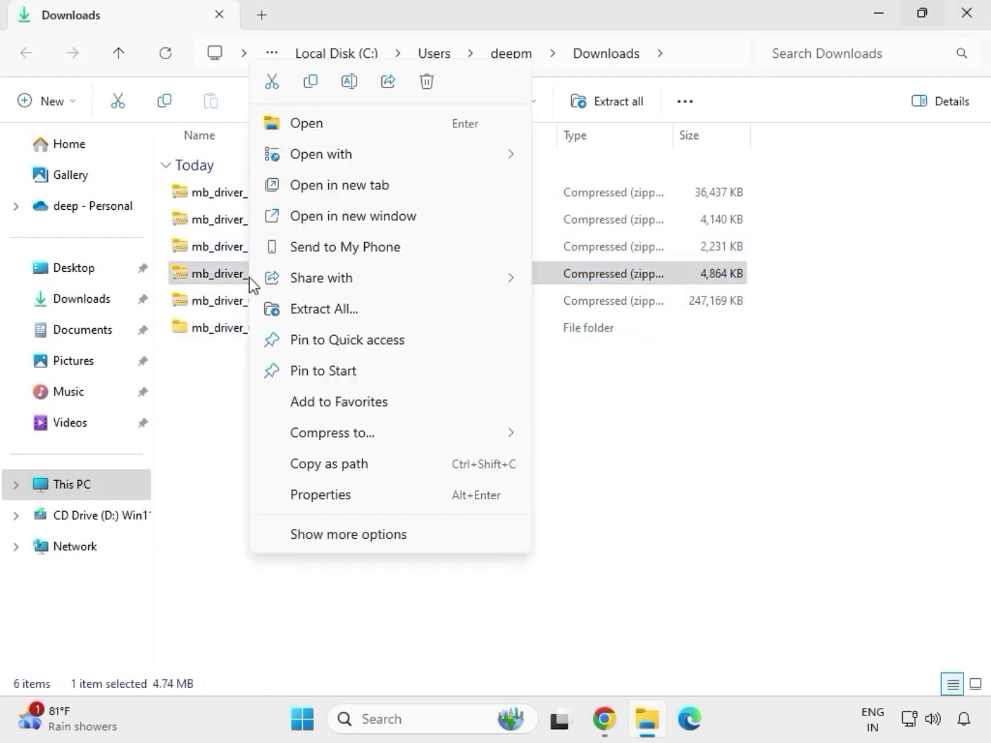
left_click(331, 534)
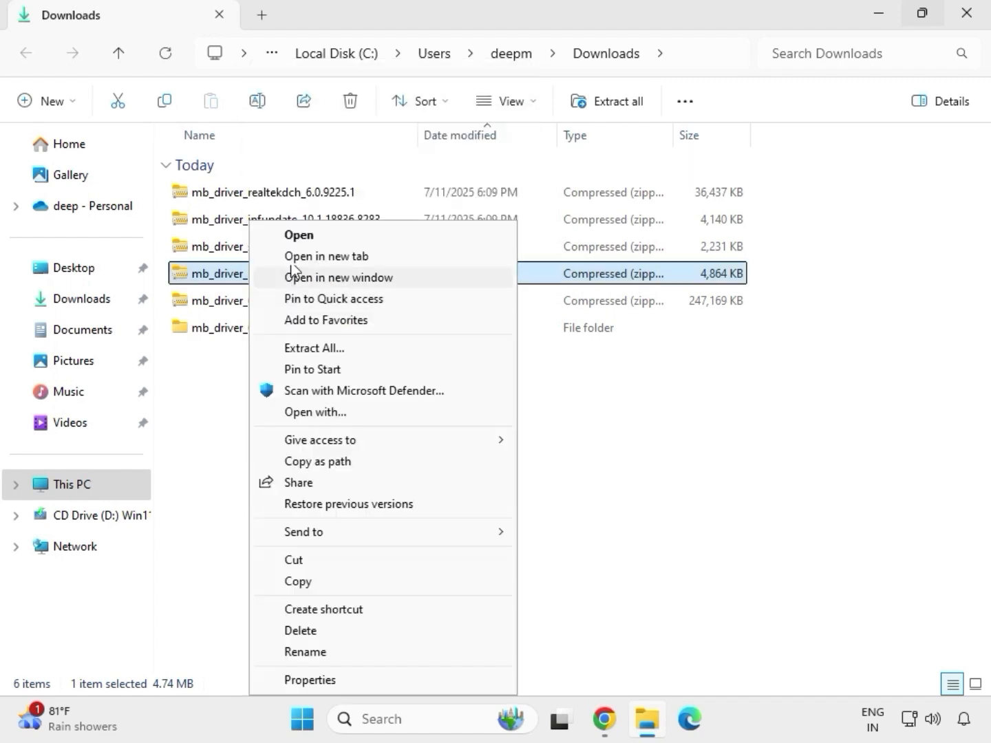
left_click(313, 350)
left_click(666, 544)
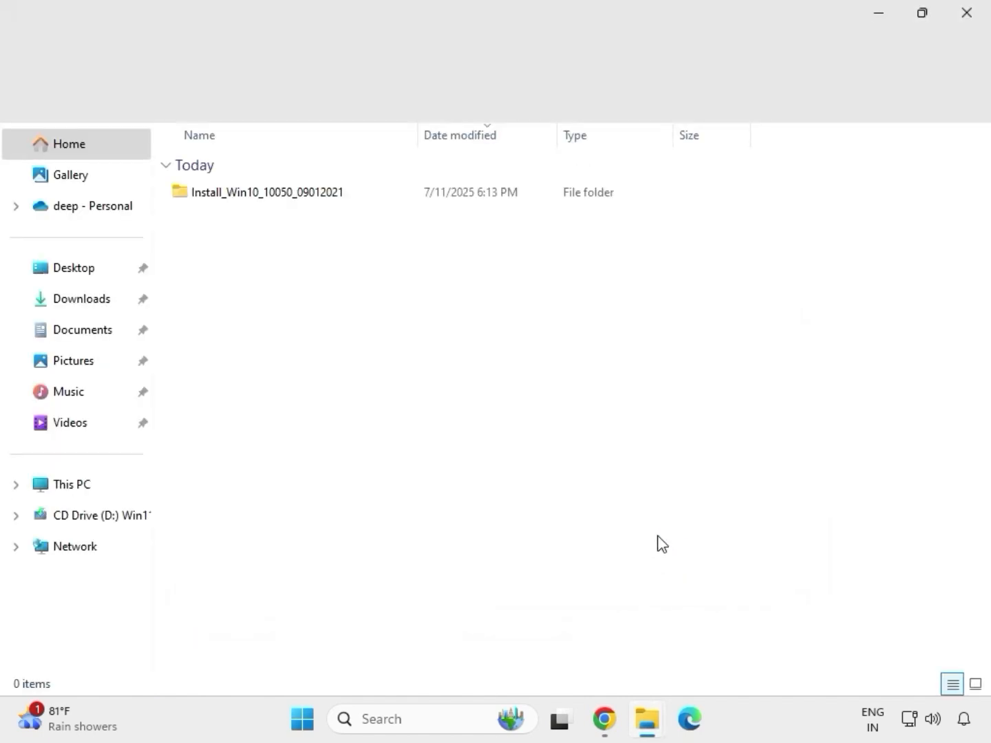
left_click(967, 14)
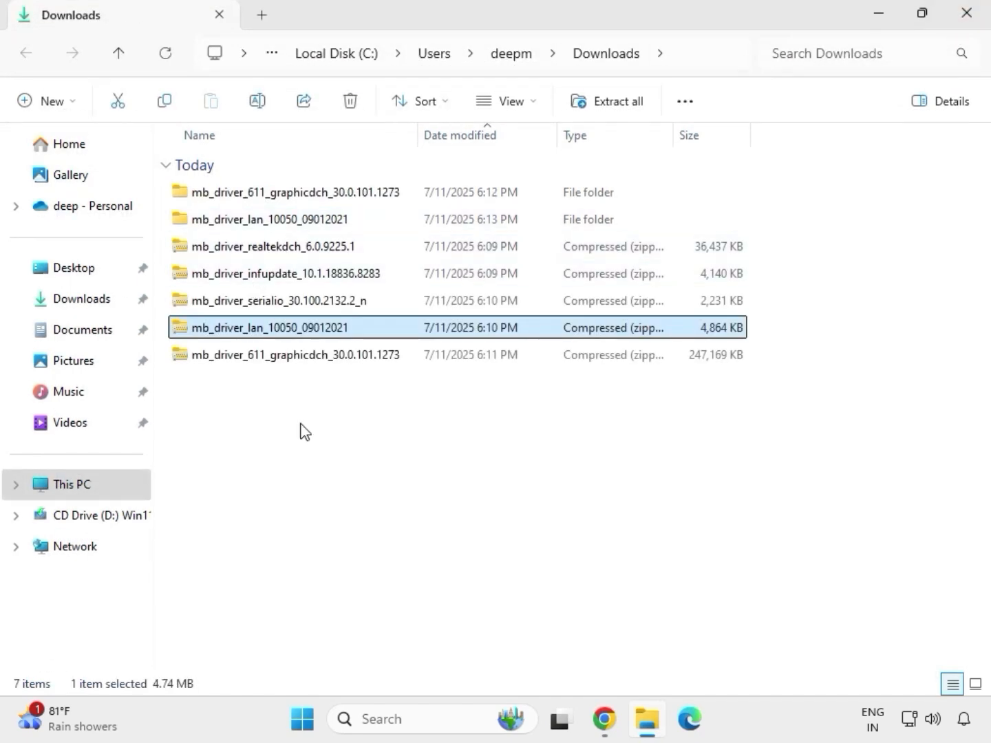
Extract the mb_driver_serialio_30.100.2132.2_n archive to its own folder inside Downloads and close the window of extracted files.
left_click(245, 306)
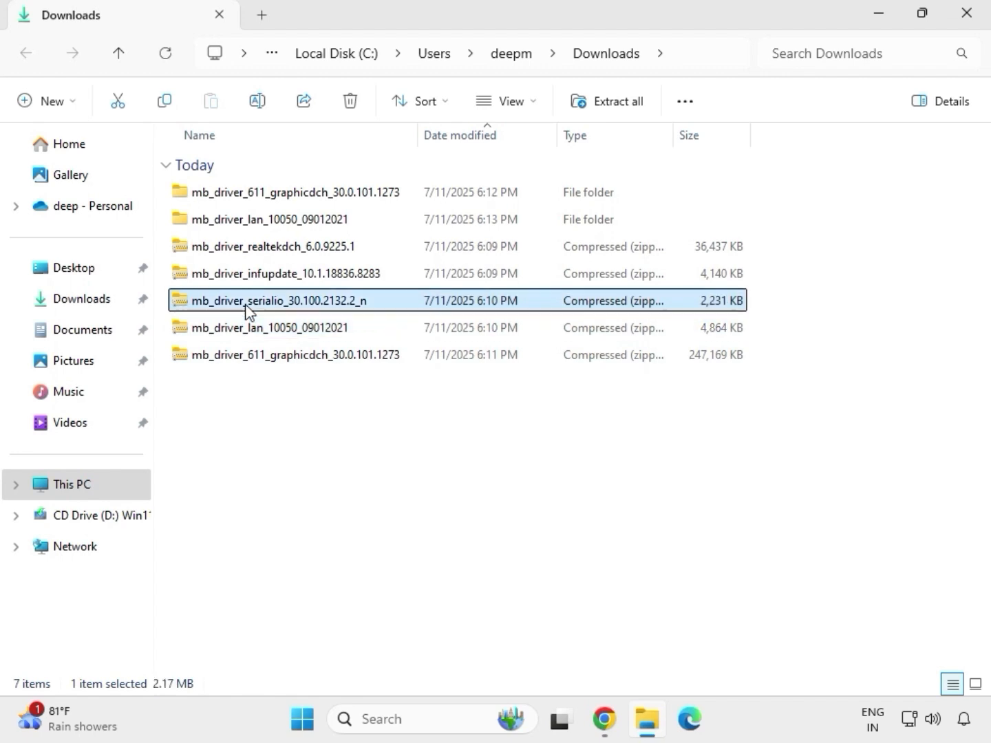
right_click(246, 307)
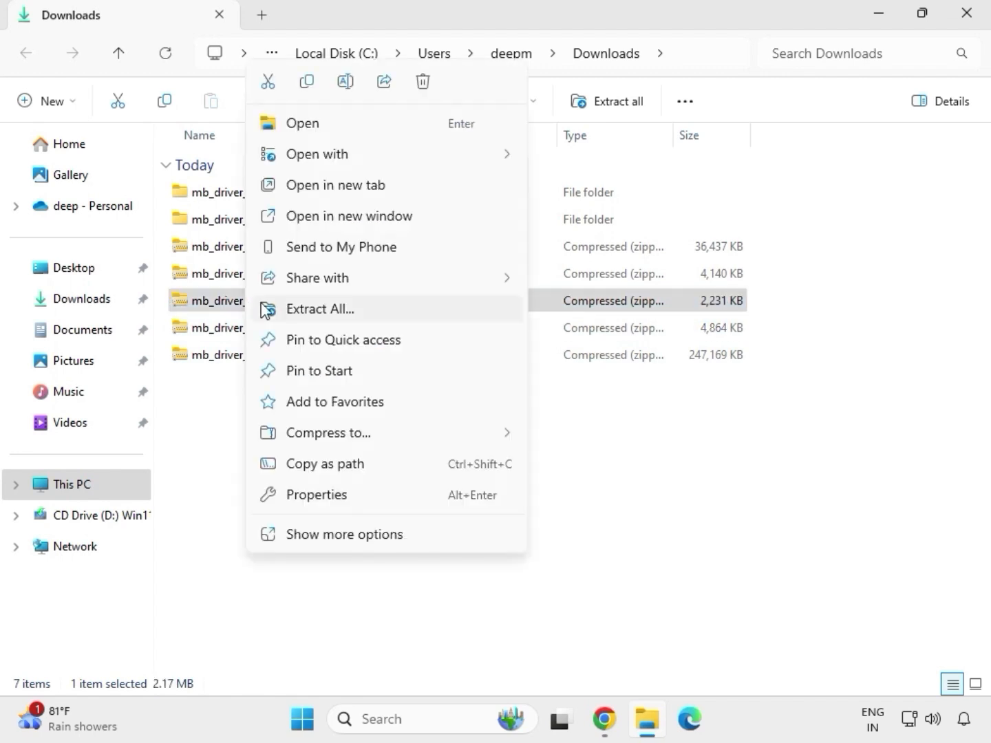
left_click(303, 308)
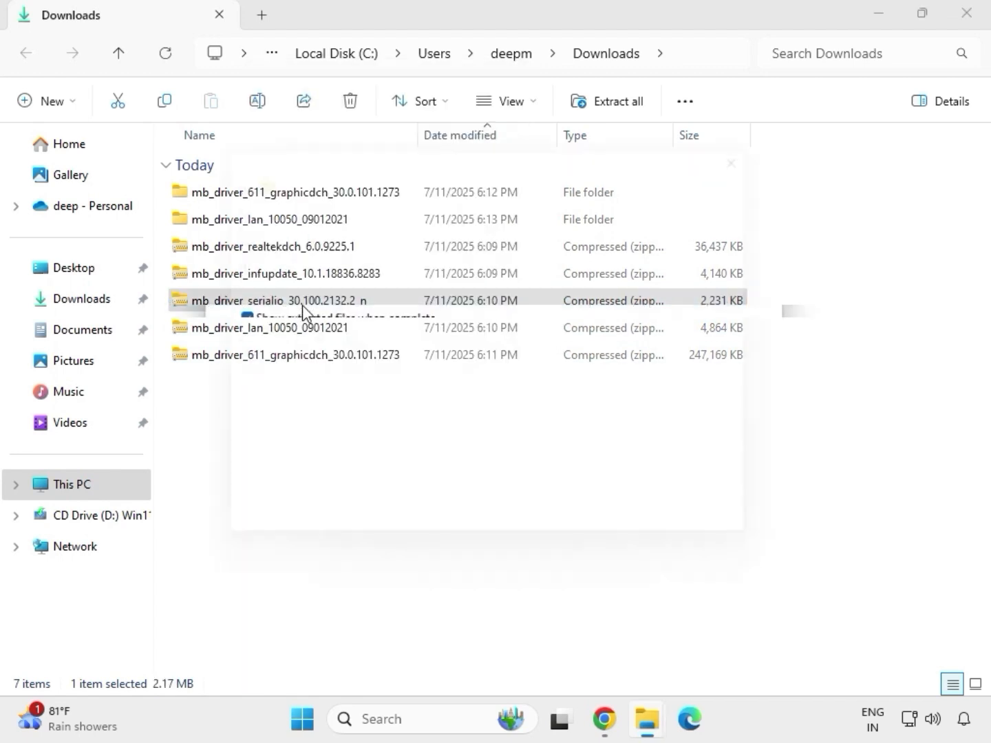
left_click(662, 545)
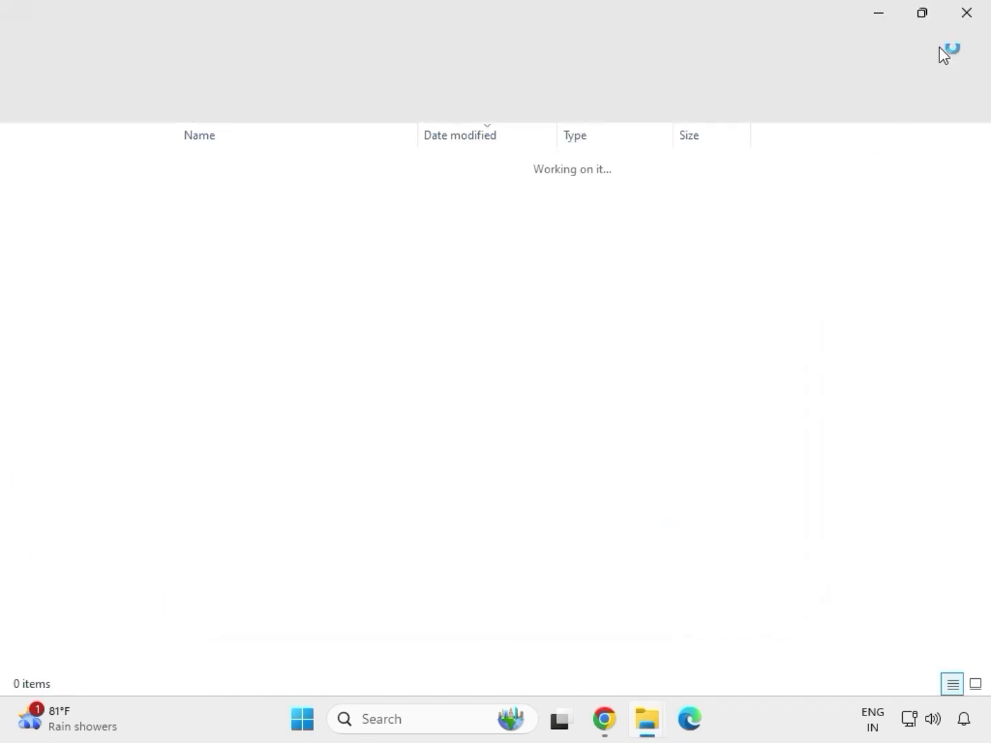
left_click(963, 14)
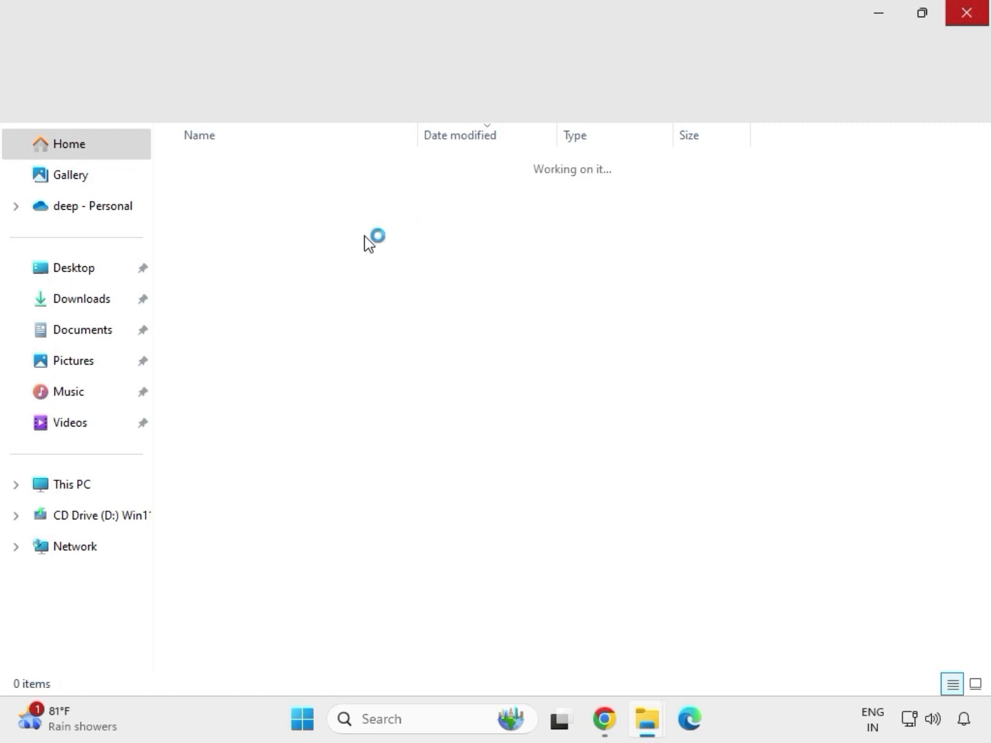
Extract the mb_driver_infupdate_10.1.18836.8283 archive to its own folder inside Downloads and close the window of extracted files.
left_click(258, 278)
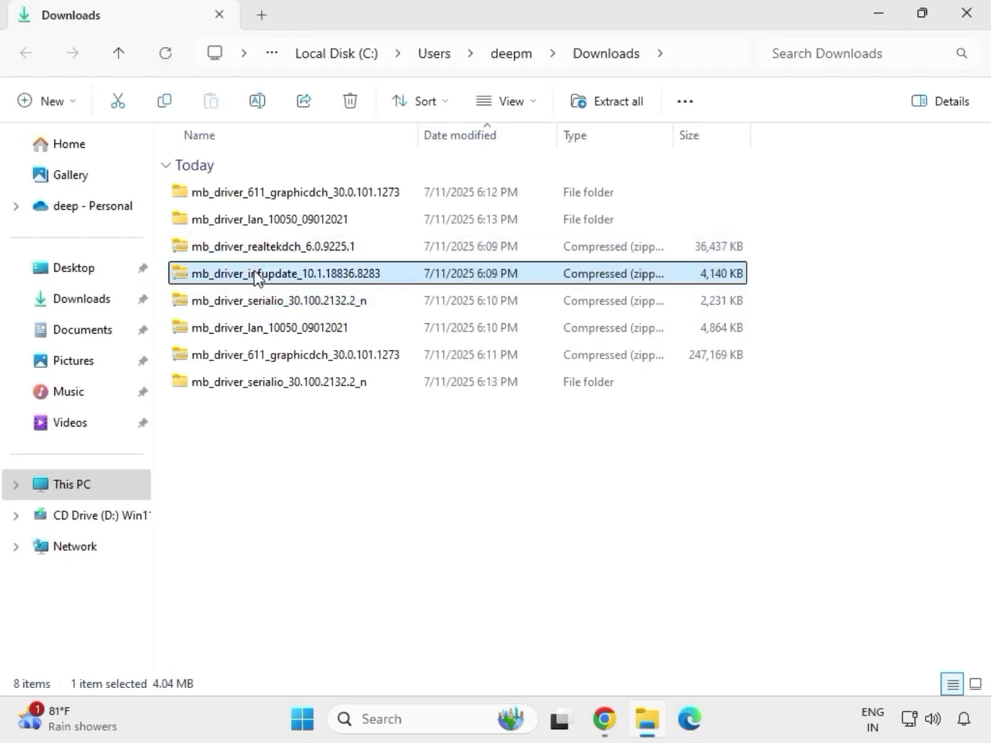
right_click(254, 271)
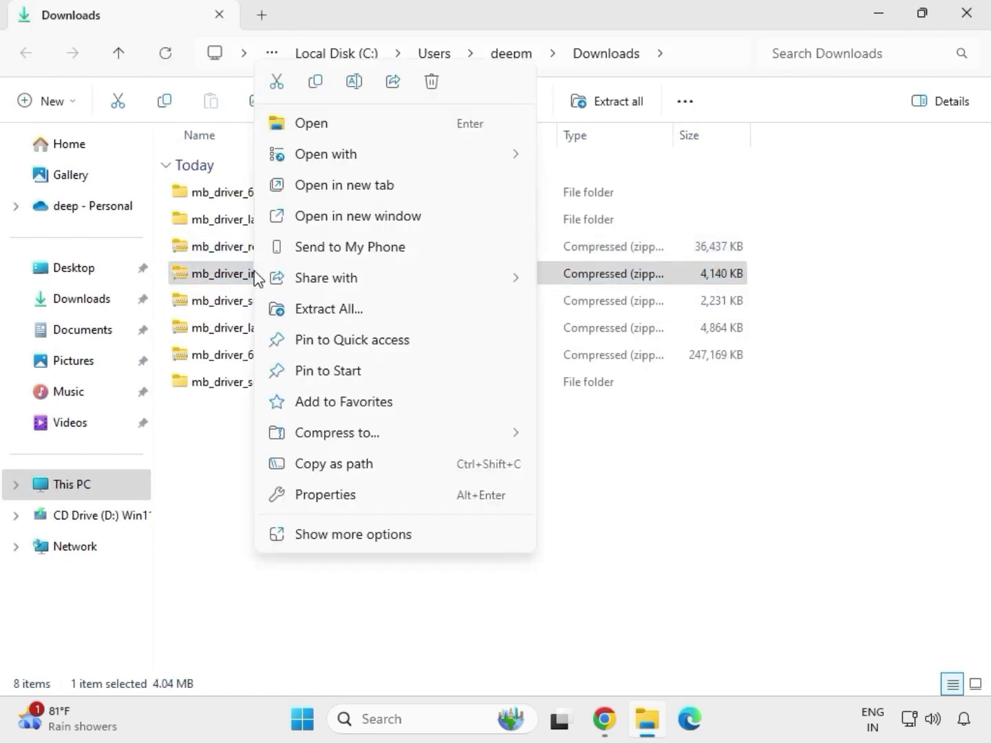
left_click(347, 310)
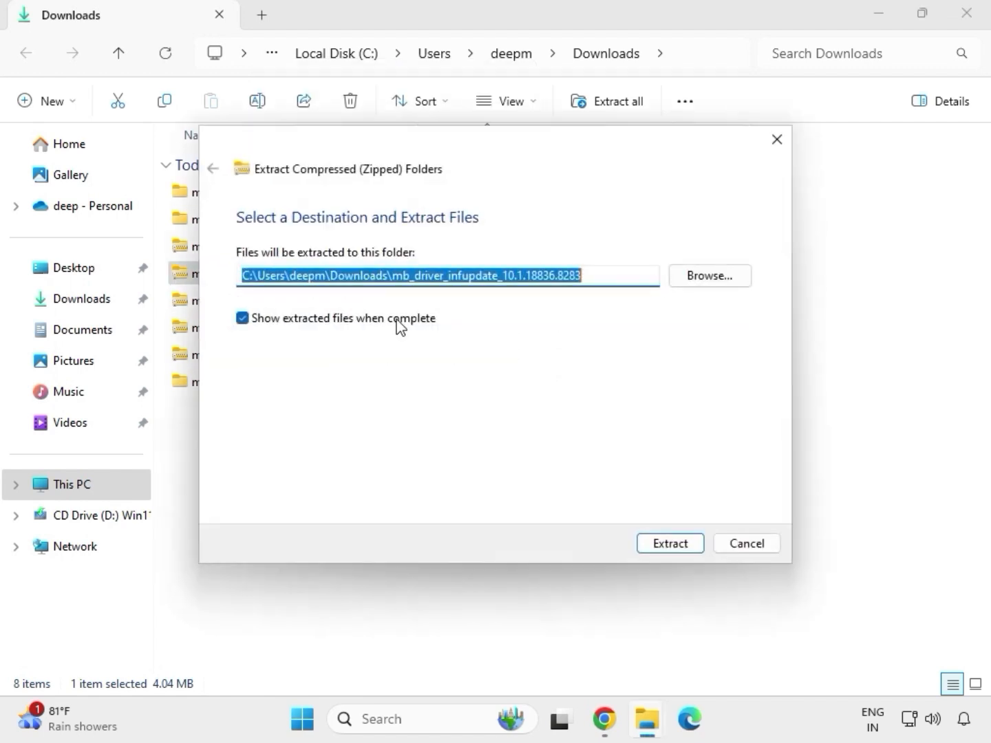
left_click(659, 550)
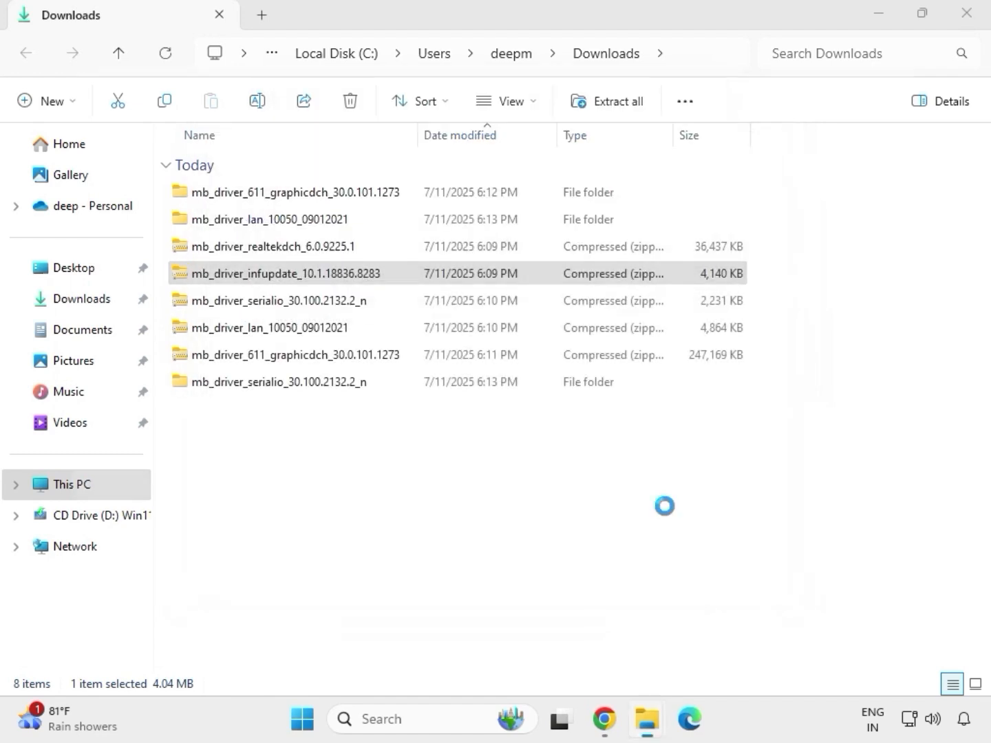
left_click(967, 14)
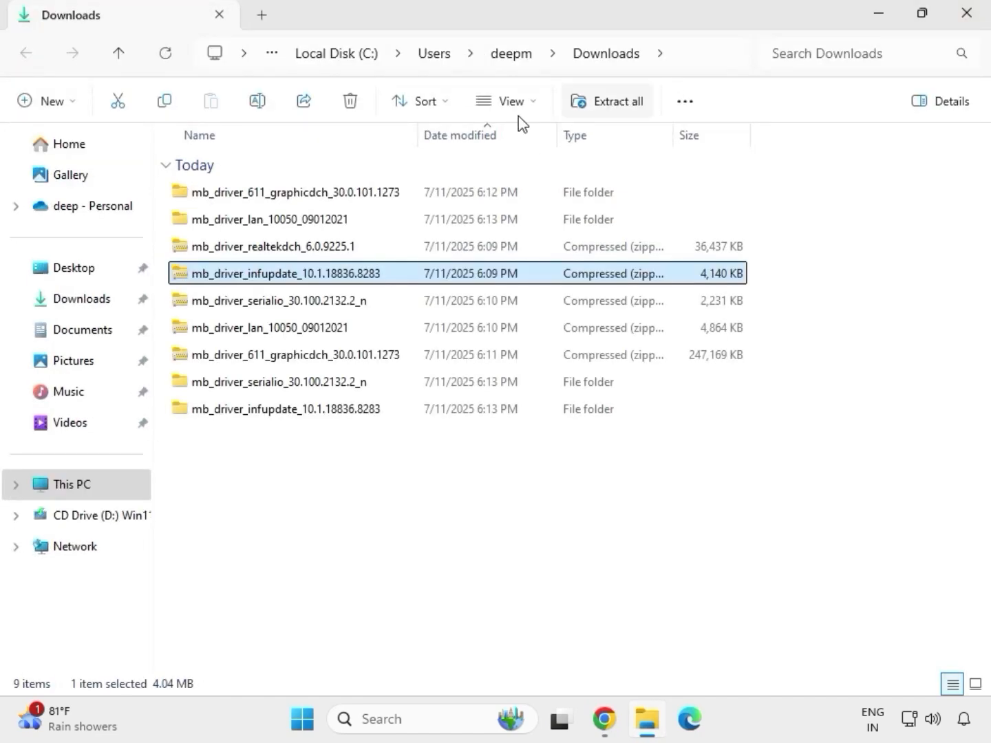
Extract the mb_driver_realtekdch_6.0.9225.1 archive to its own folder inside Downloads and close the window of extracted files.
left_click(268, 251)
right_click(268, 251)
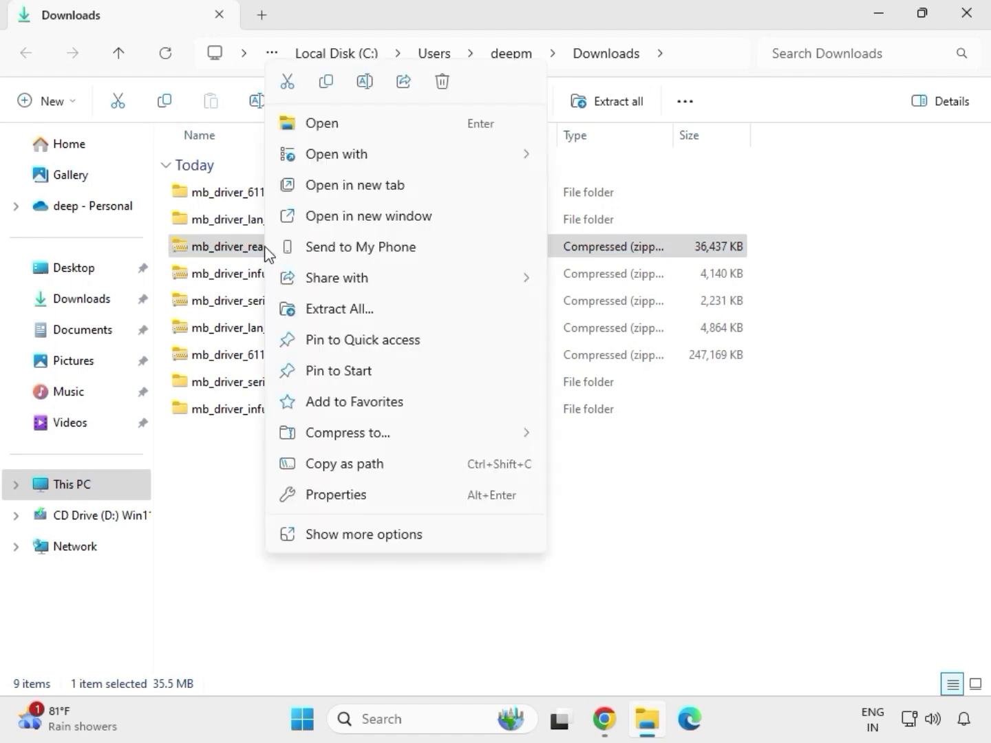
left_click(326, 309)
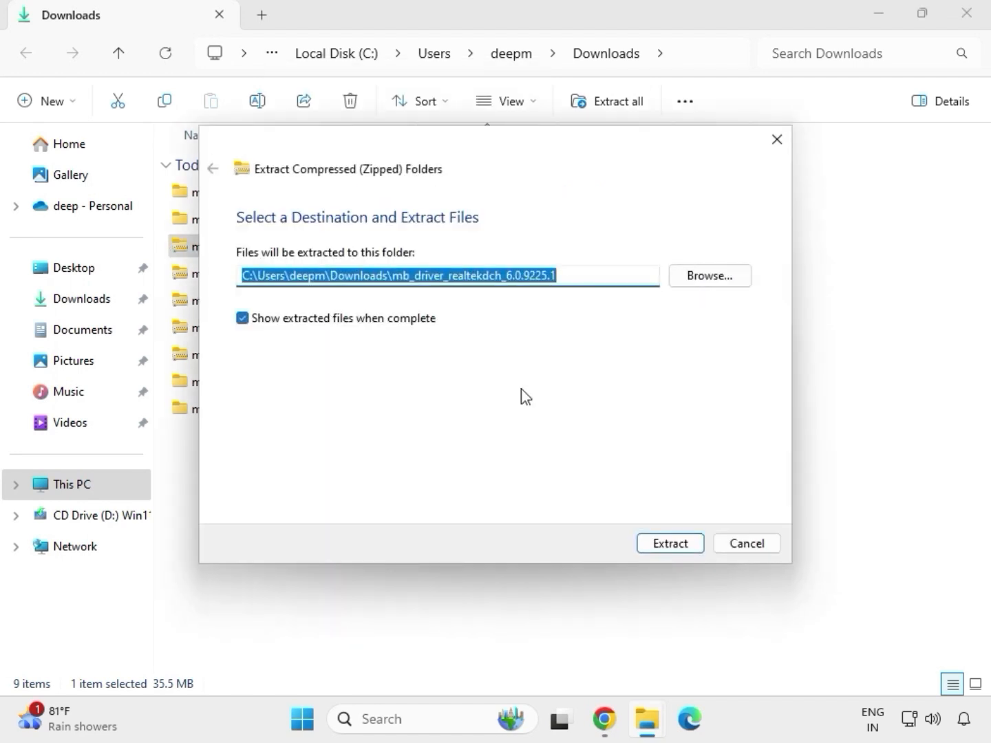
left_click(646, 543)
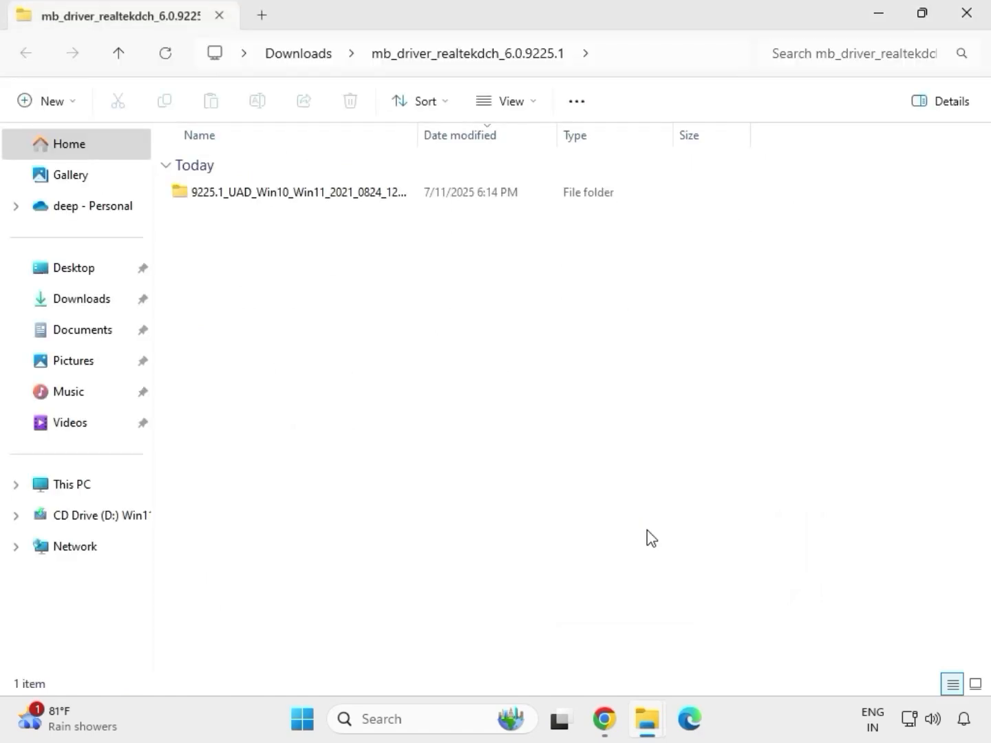
left_click(968, 21)
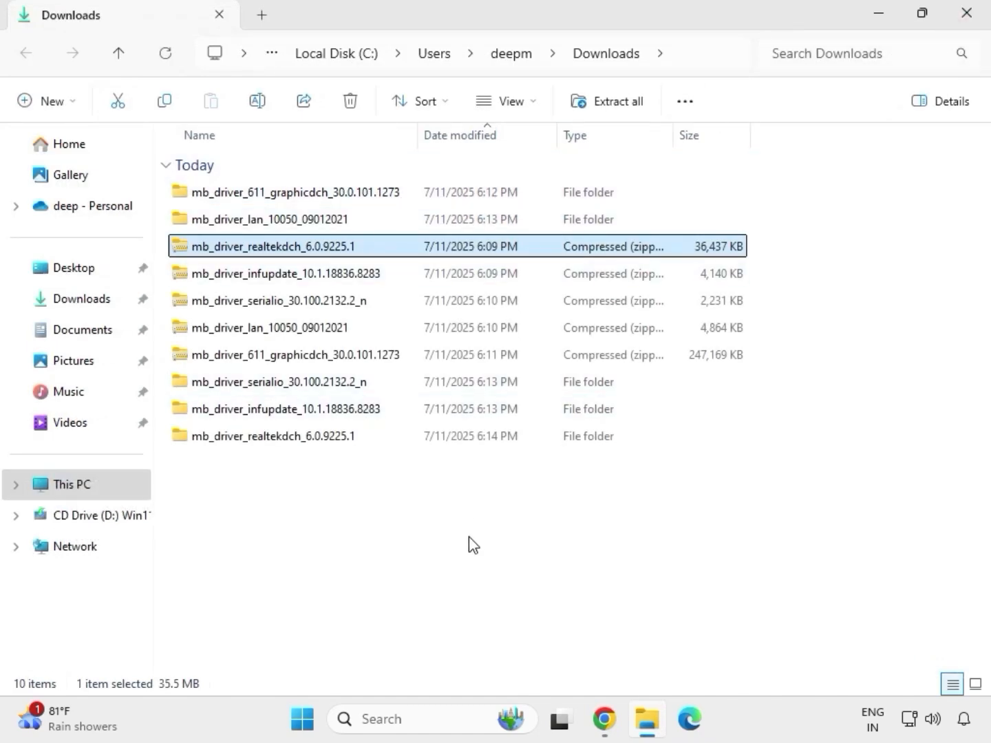
Refresh the Downloads folder listing and select the extracted driver folders.
left_click(469, 548)
right_click(440, 513)
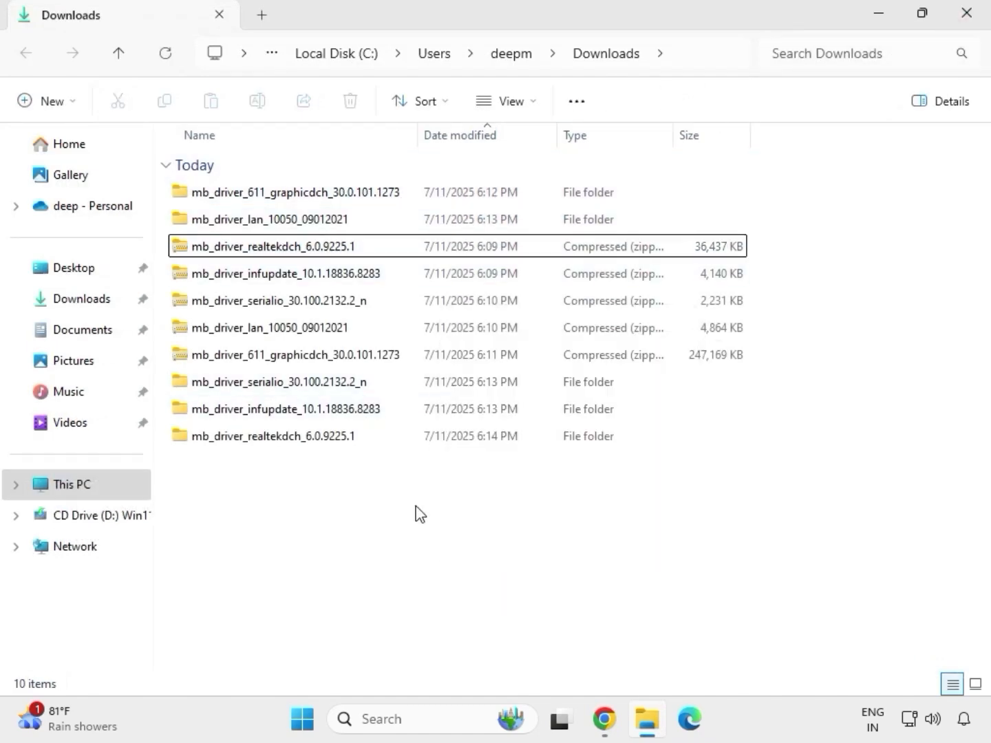
right_click(414, 513)
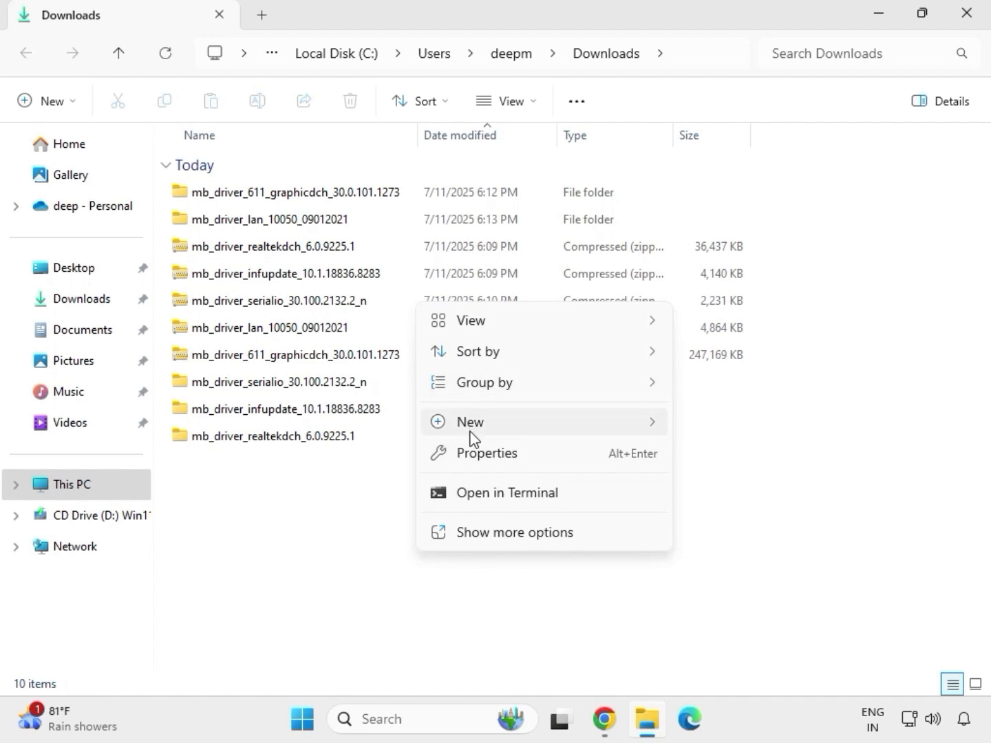
mouse_move(467, 432)
key("Escape")
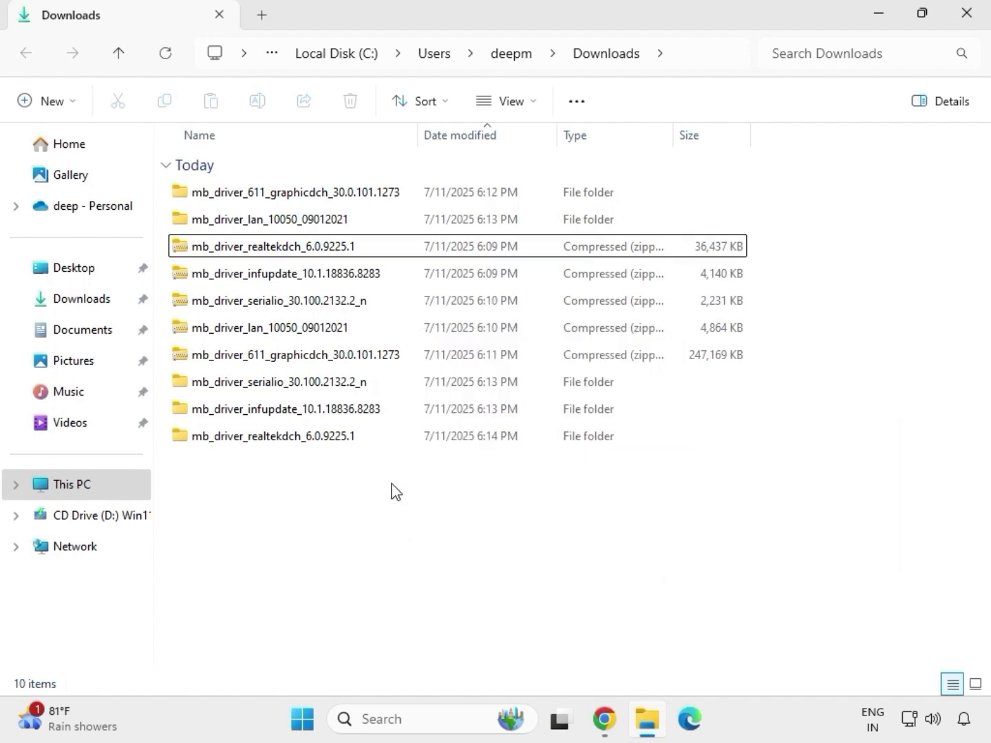
right_click(394, 490)
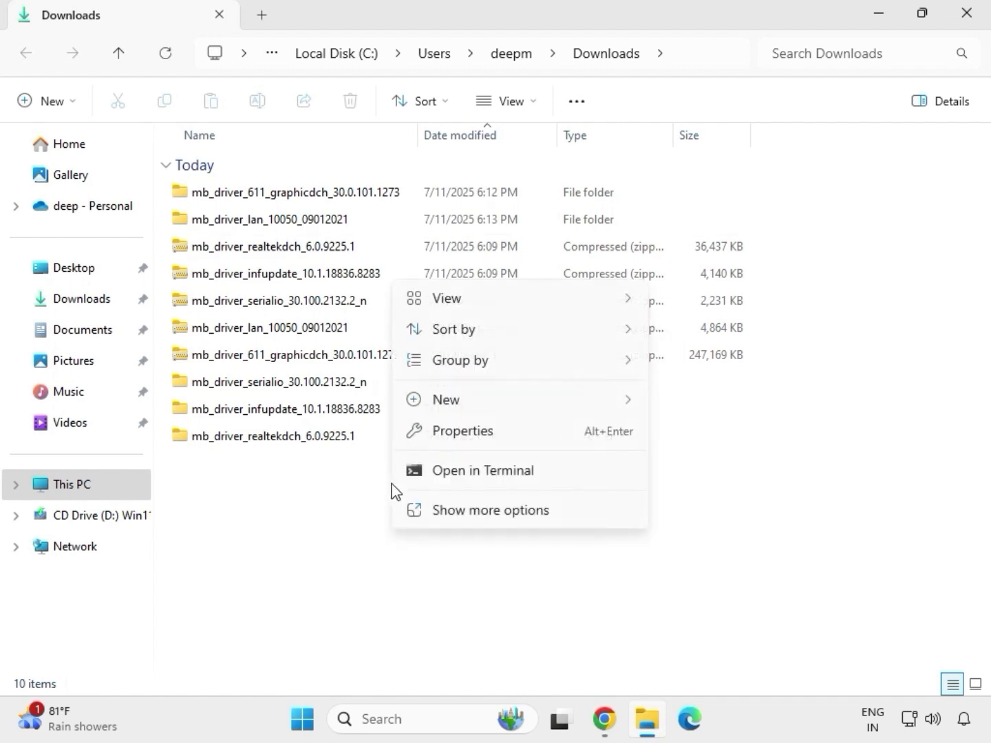
left_click(452, 511)
left_click(447, 307)
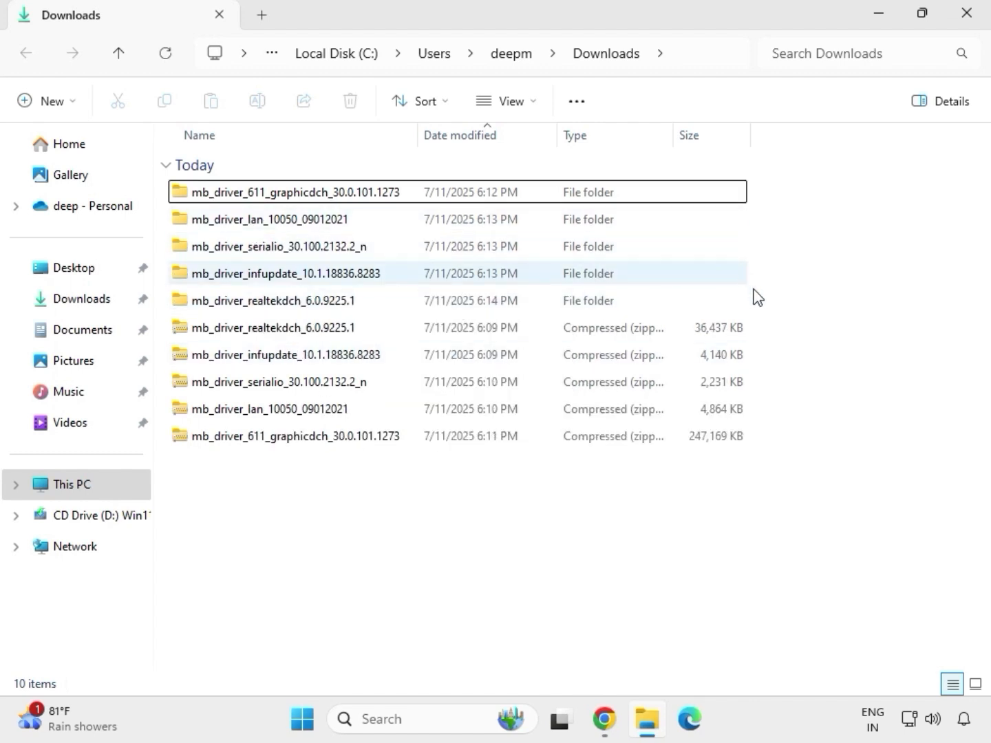
left_click_drag(760, 311, 291, 199)
Run the mb_driver_611_graphicdch_30.0.101.1273 application from its extracted folder and allow it to make changes to the device.
left_click(309, 199)
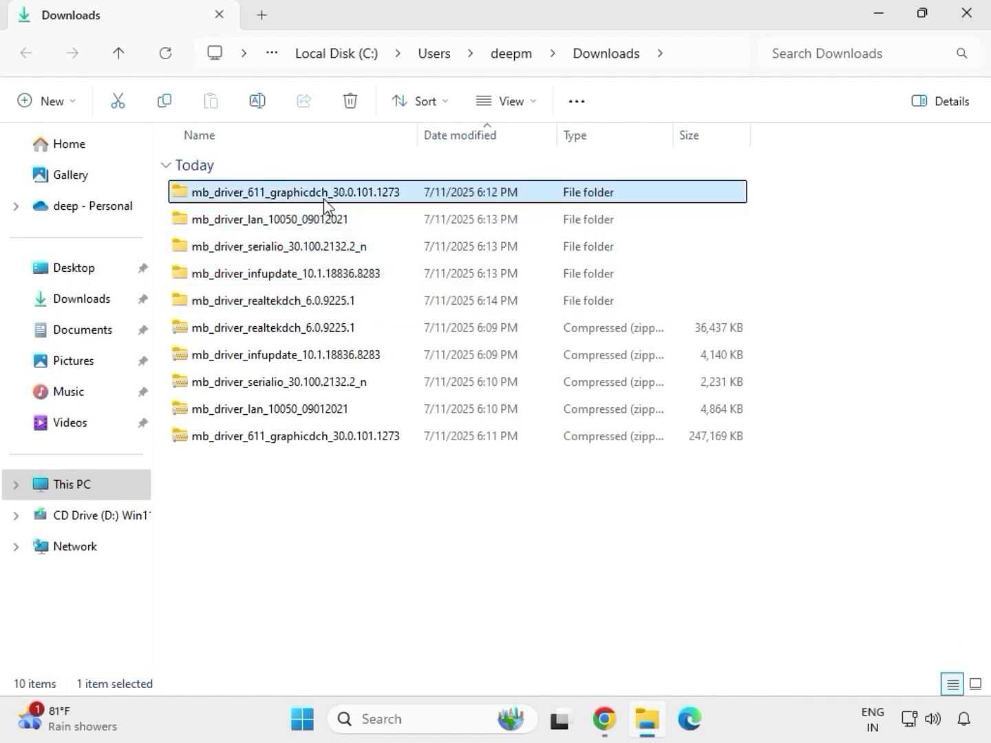
double_click(319, 198)
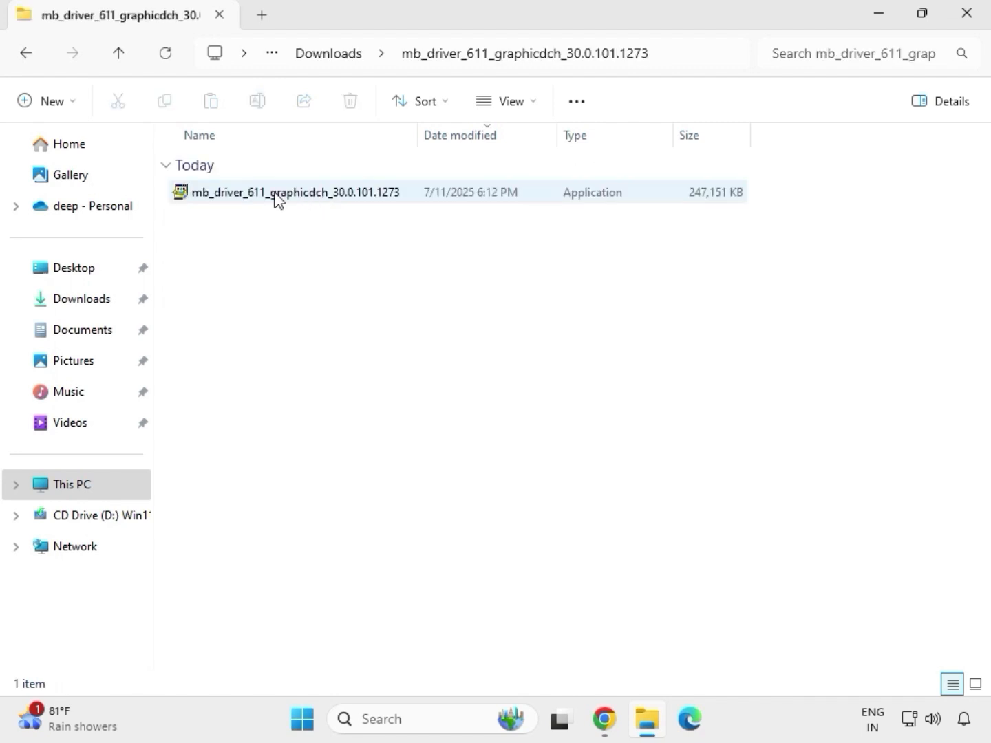
left_click(277, 200)
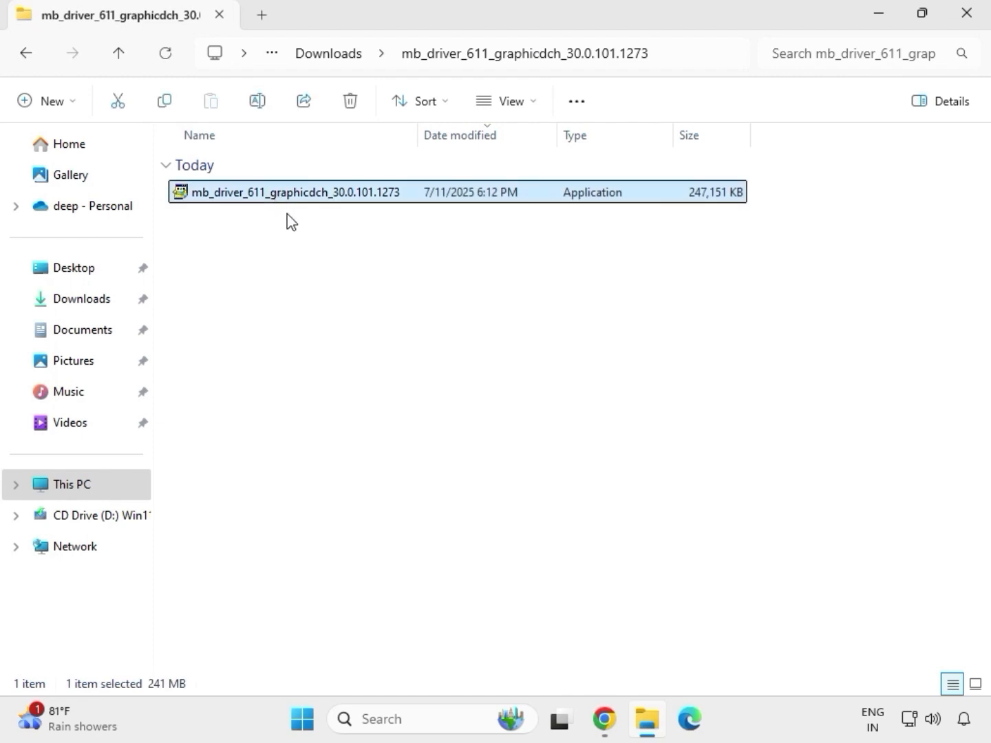
right_click(297, 231)
left_click(365, 351)
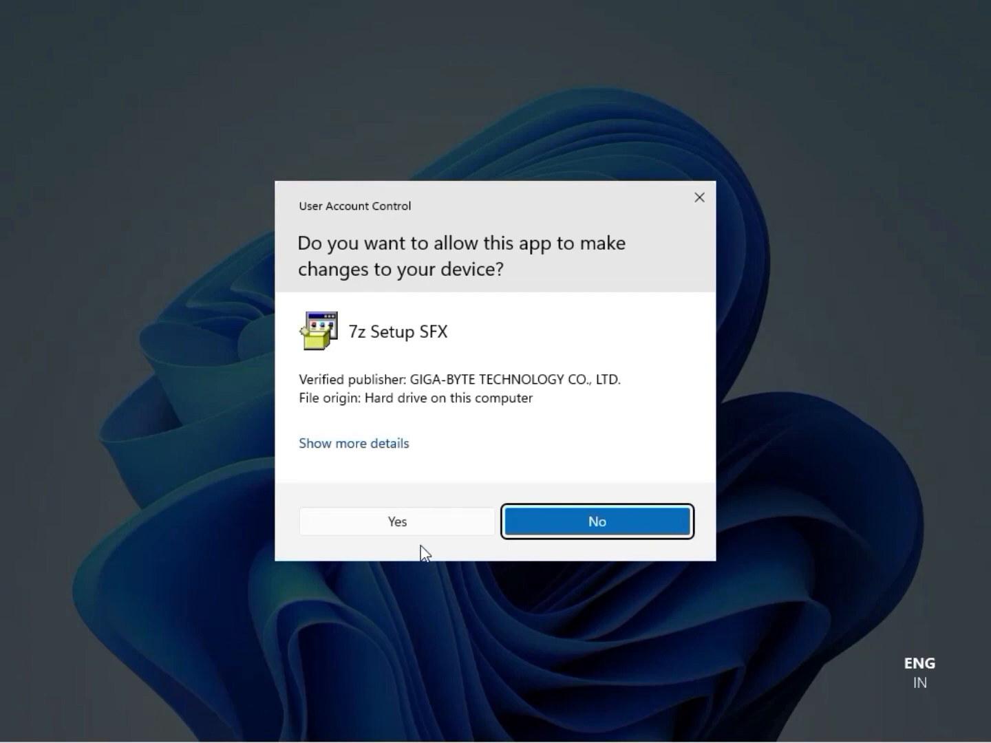
left_click(414, 522)
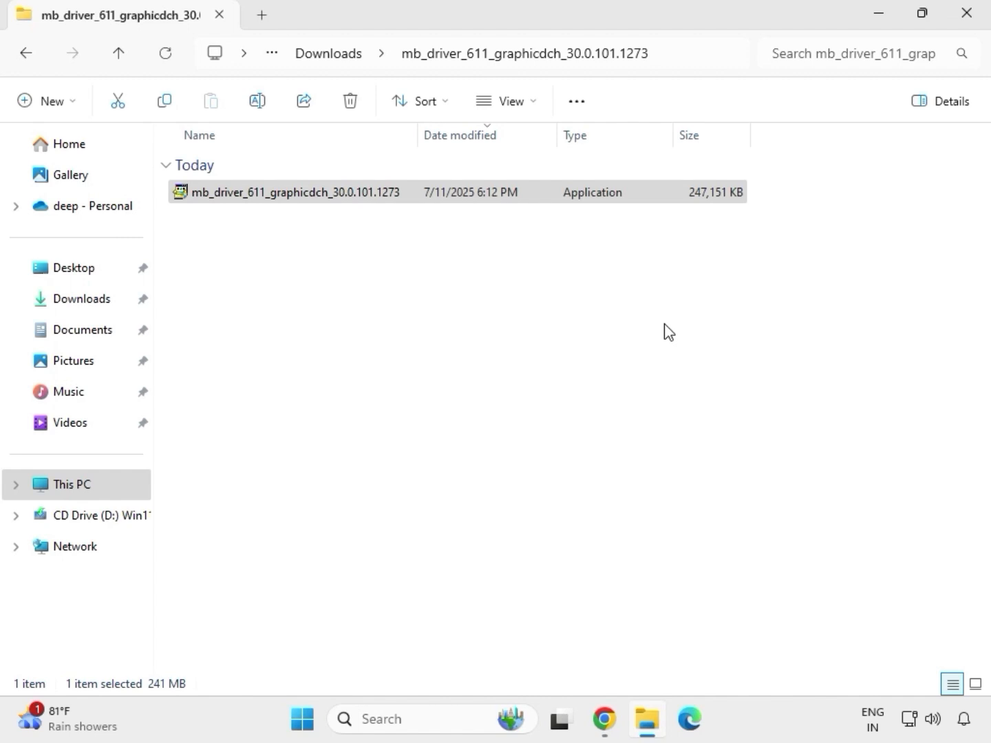
Close the graphics driver folder, reopen Downloads in File Explorer, and open the extracted mb_driver_lan_10050_09012021 folder.
left_click(976, 25)
left_click(650, 729)
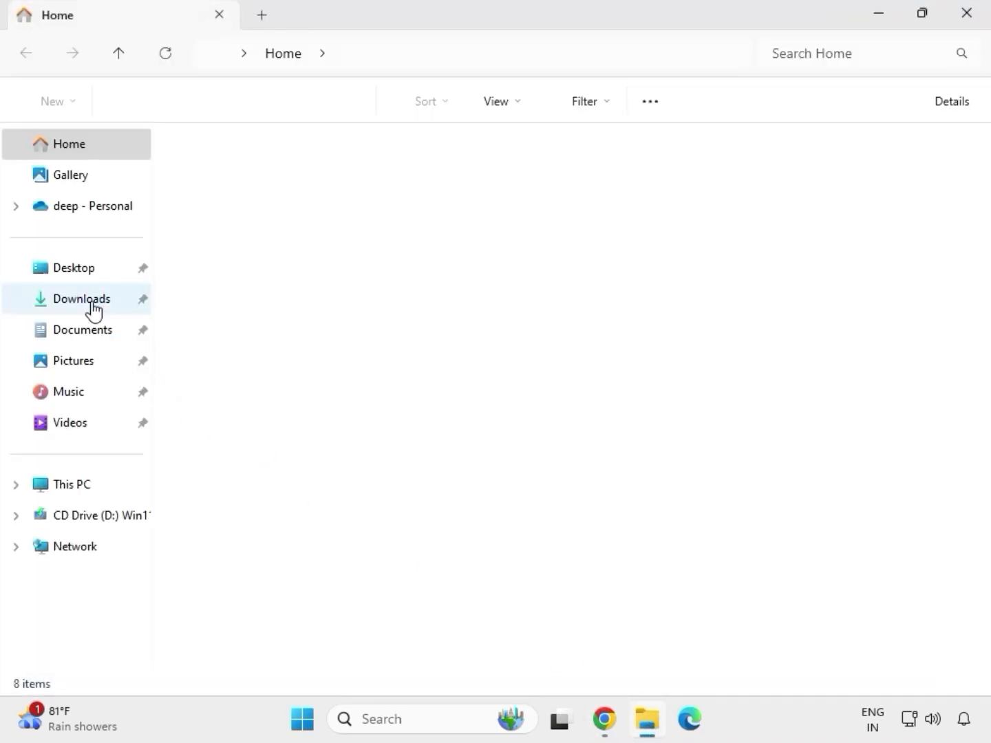
left_click(93, 300)
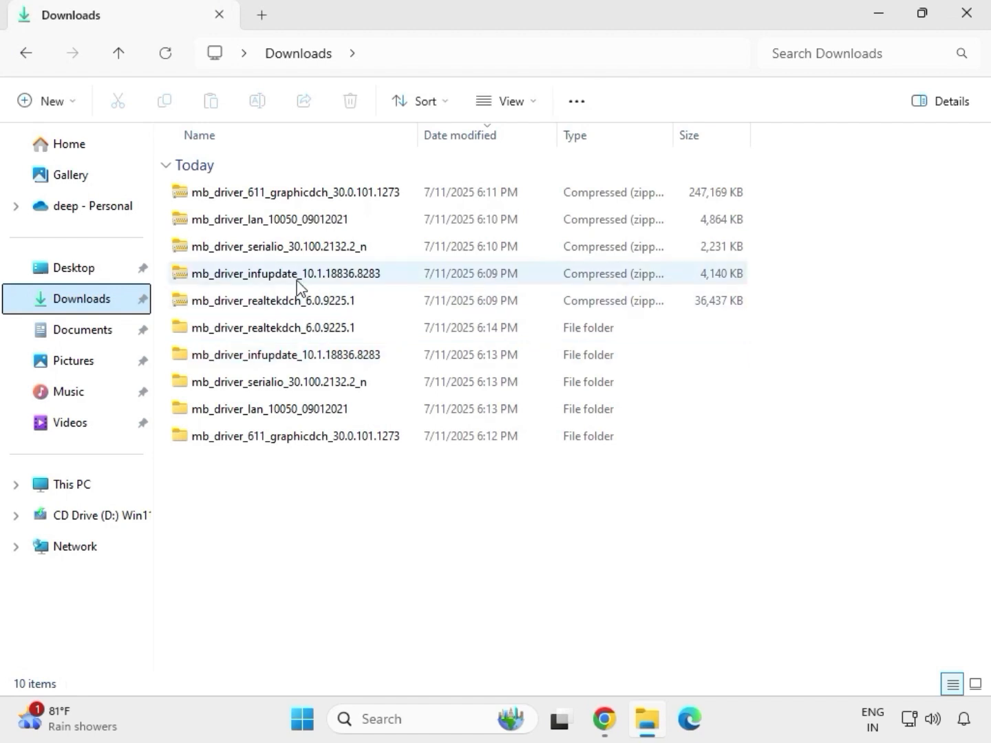
left_click(282, 331)
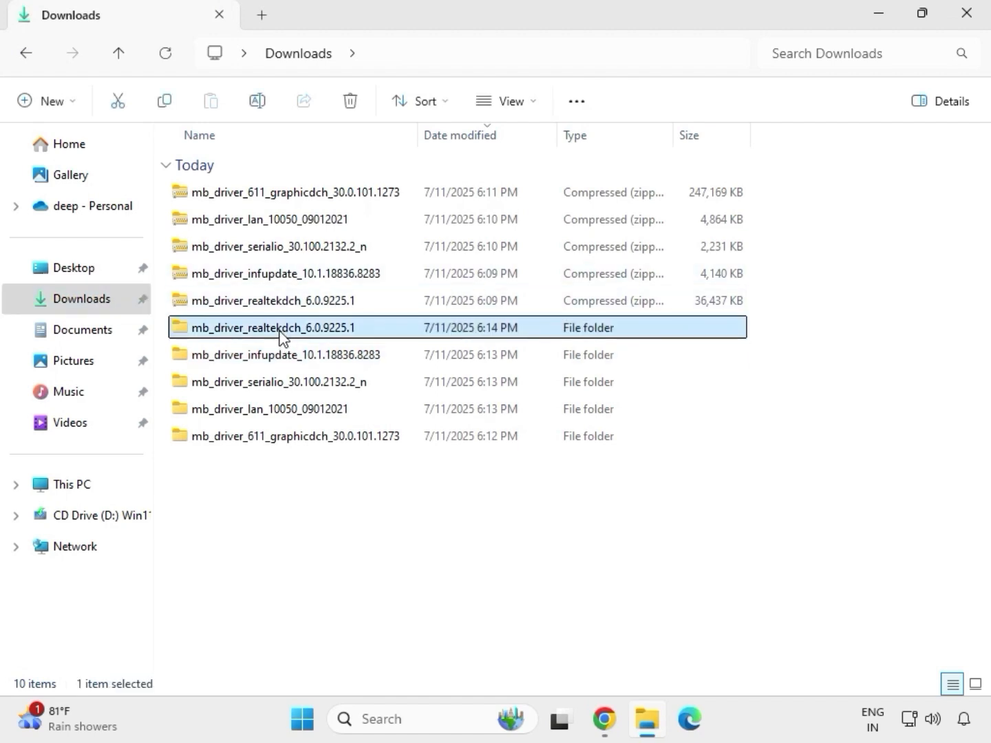
left_click(320, 439)
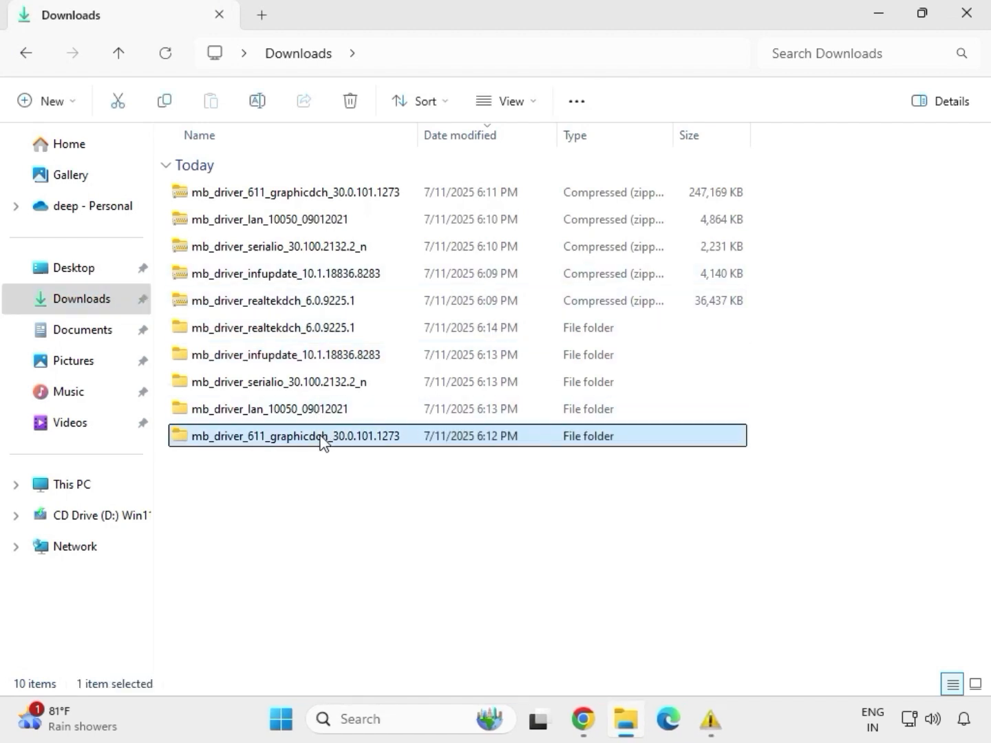
left_click(317, 413)
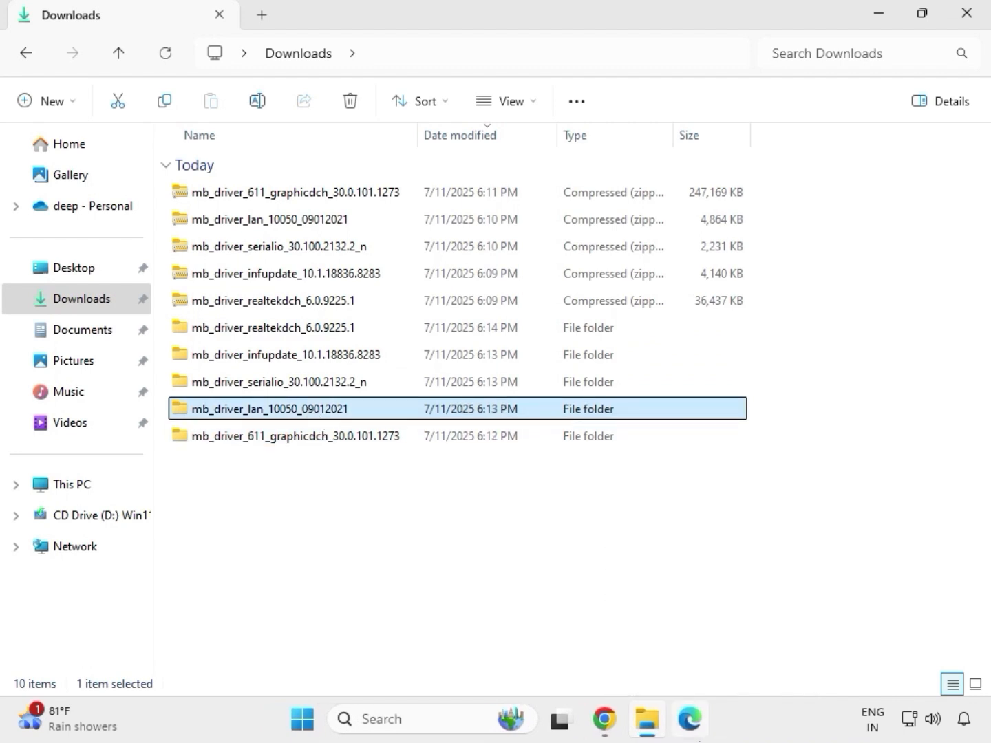
double_click(308, 411)
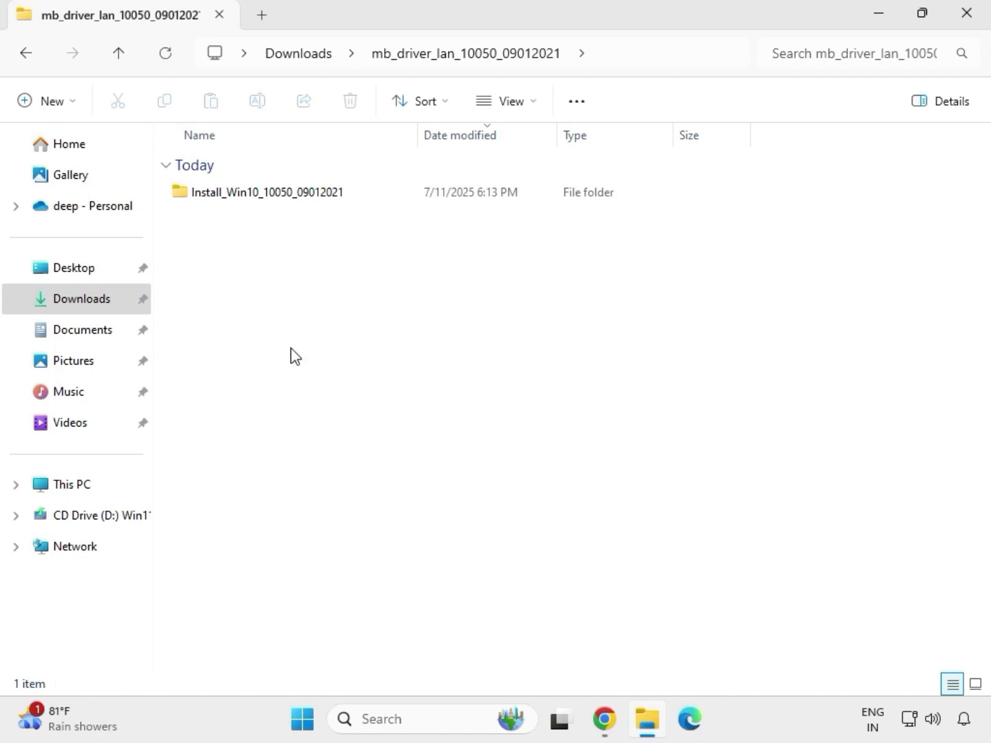
Run the Install_Win10_10050_09012021 application, allow it to make changes, and complete the setup wizard with the Repair option for the Realtek Ethernet Controller Driver.
double_click(245, 197)
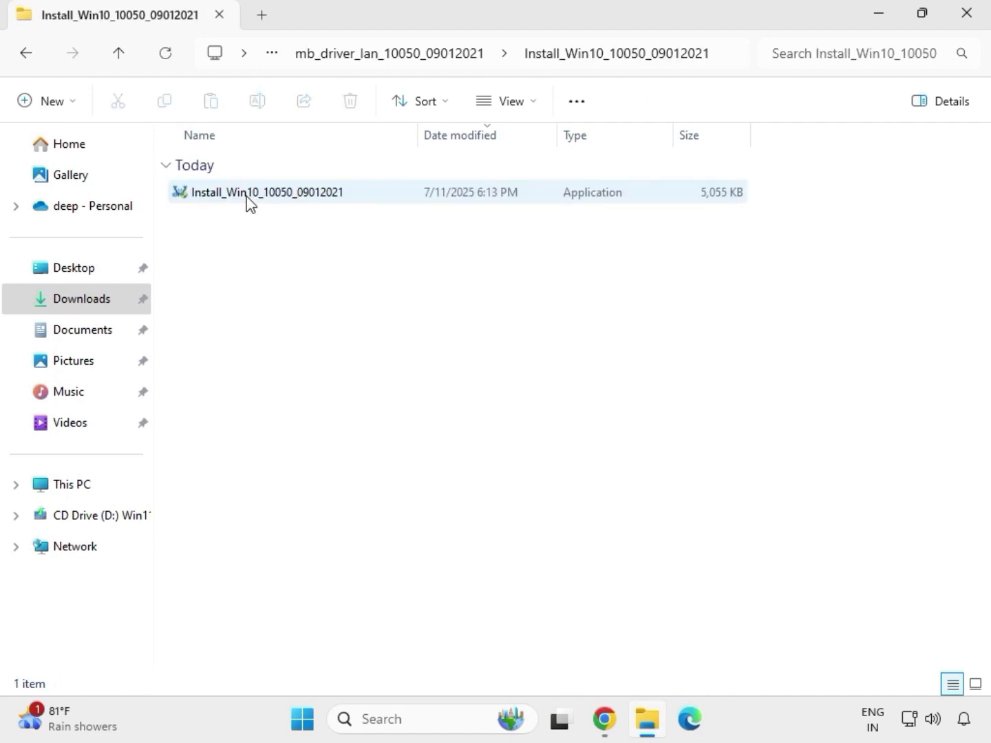
double_click(247, 195)
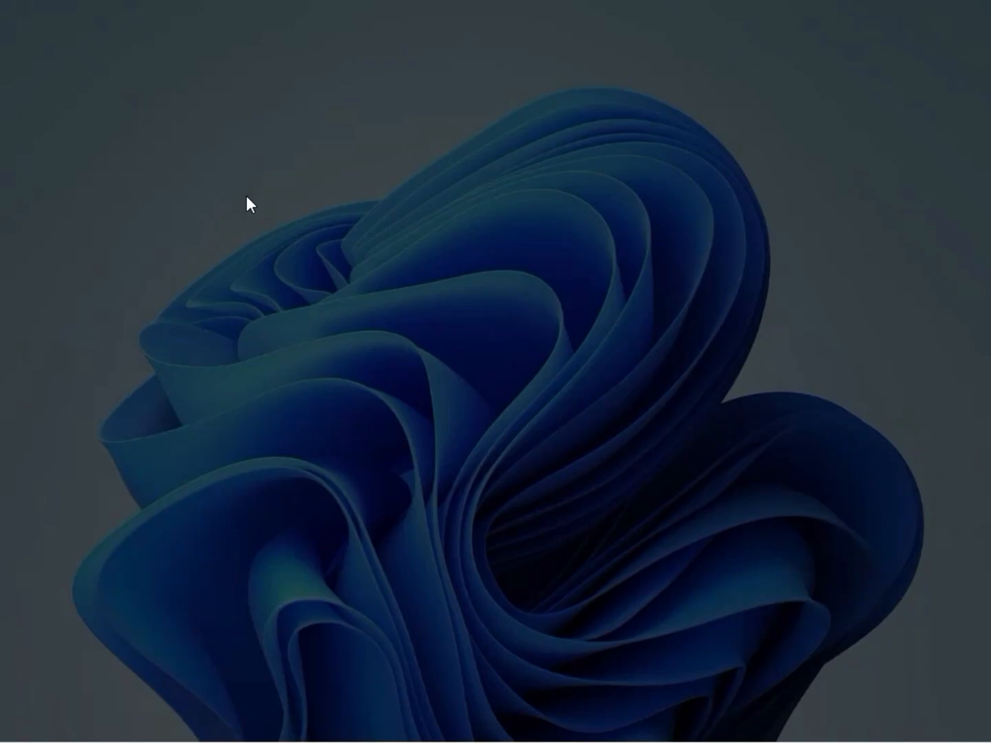
left_click(387, 522)
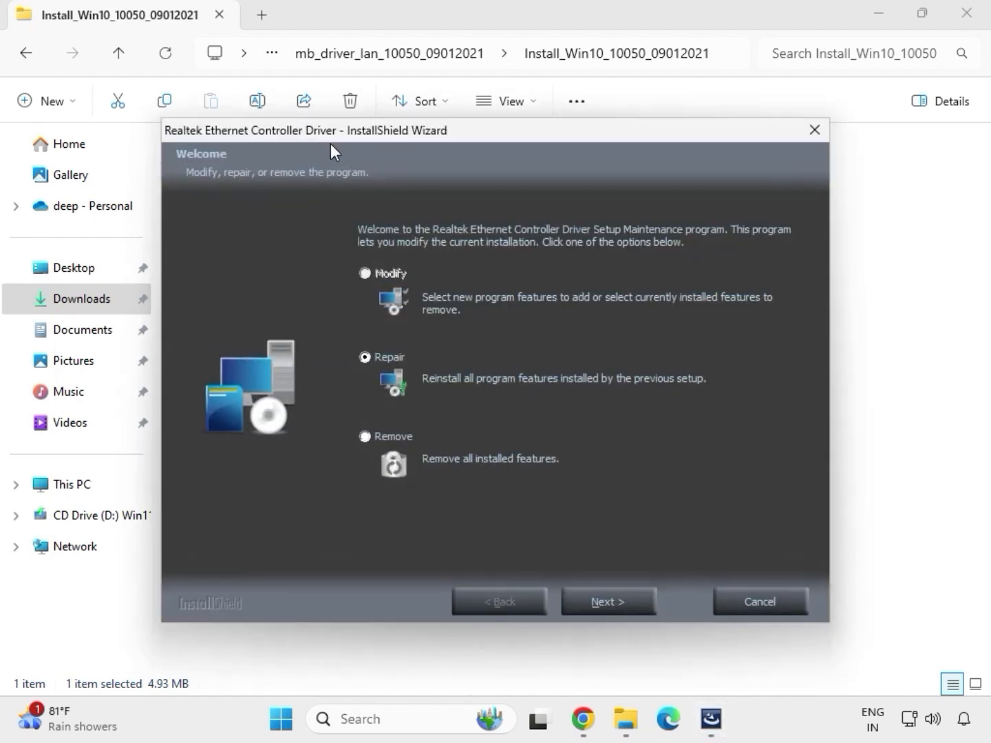
left_click(632, 604)
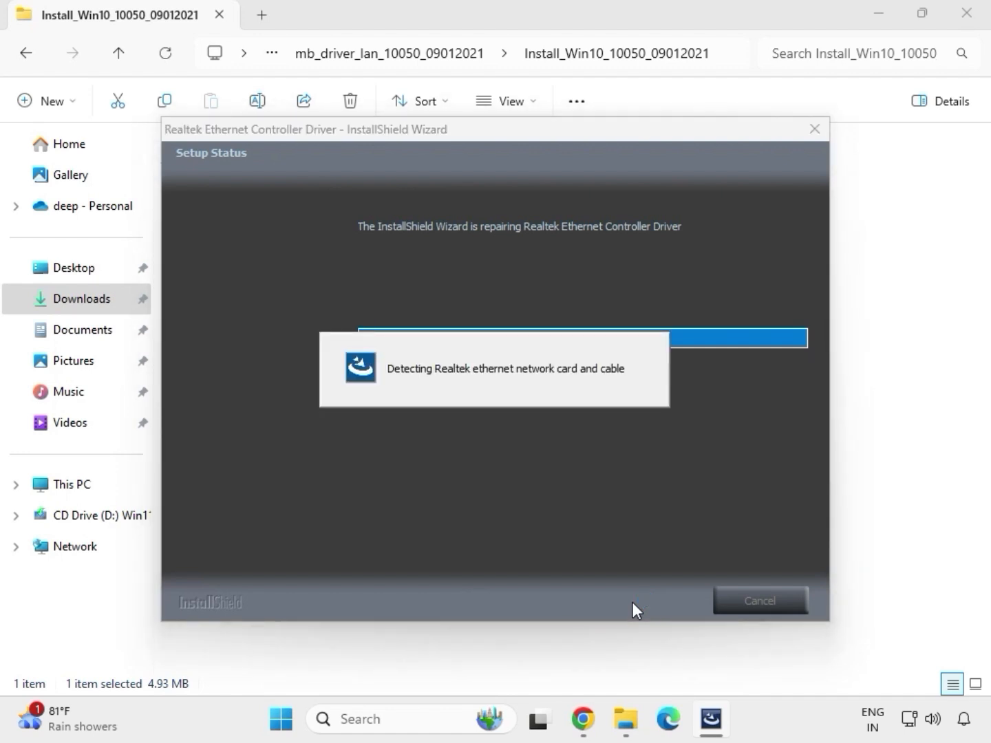
left_click(604, 412)
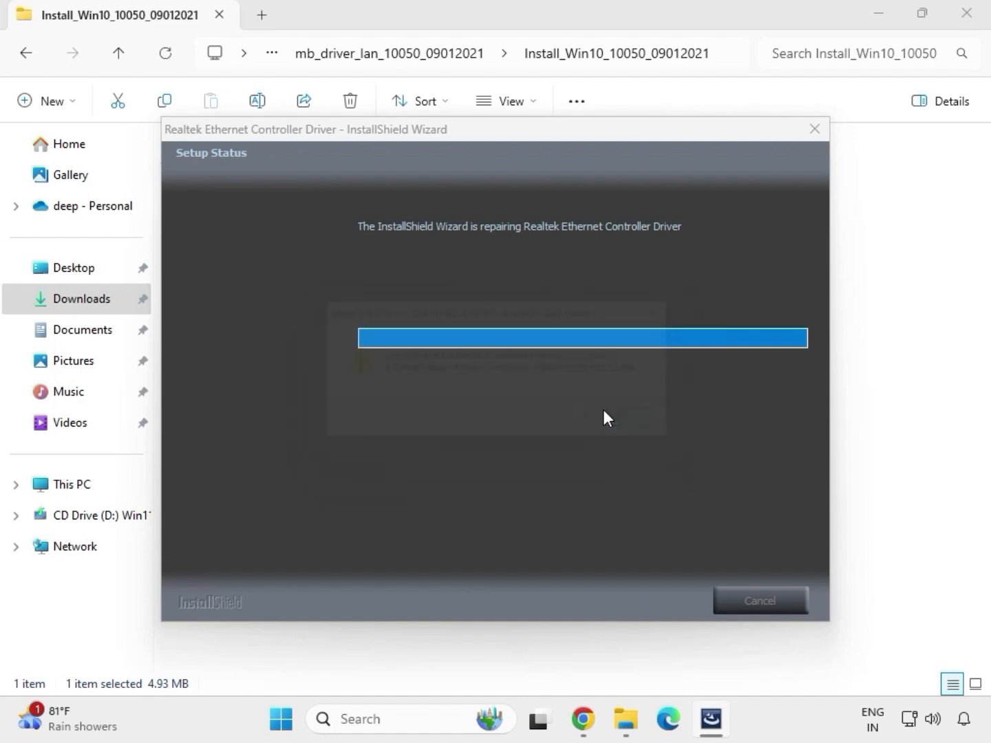
left_click(616, 592)
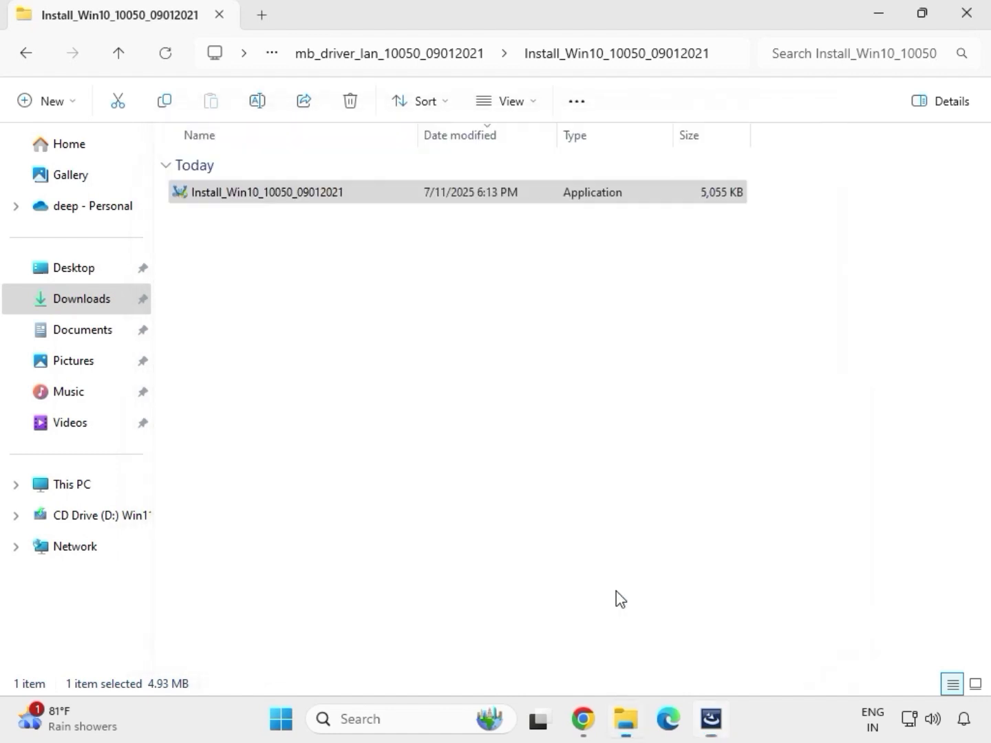
Return to Downloads and open the SerialIO_30.100.2132.2_PV_CNL_21H2 folder inside the extracted mb_driver_serialio_30.100.2132.2_n folder.
left_click(26, 54)
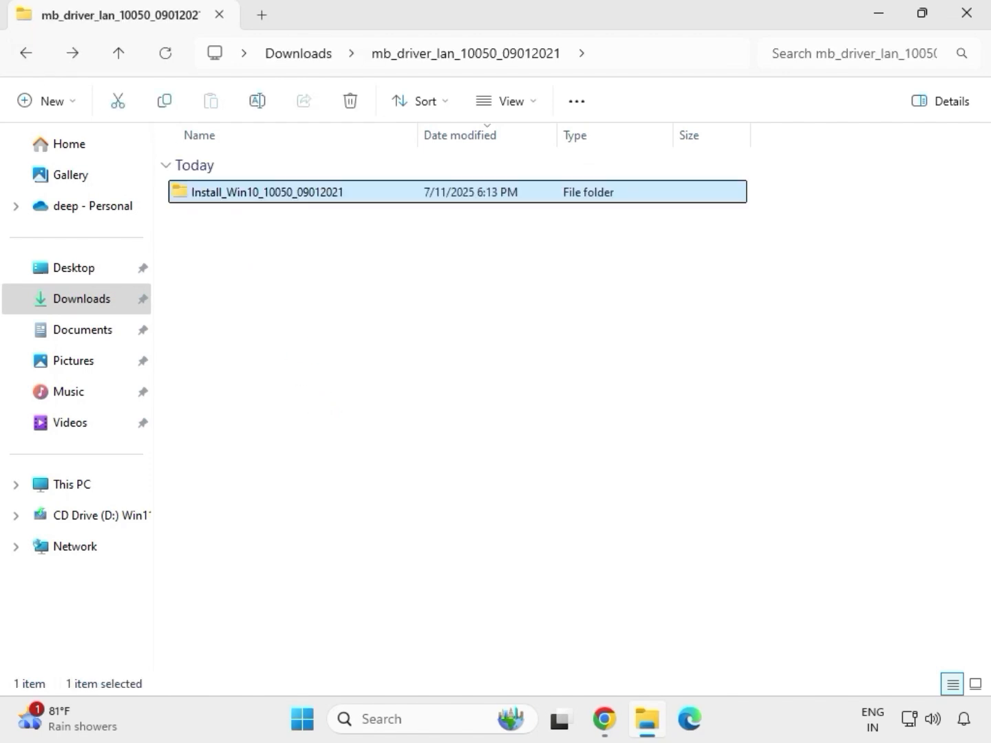
left_click(21, 55)
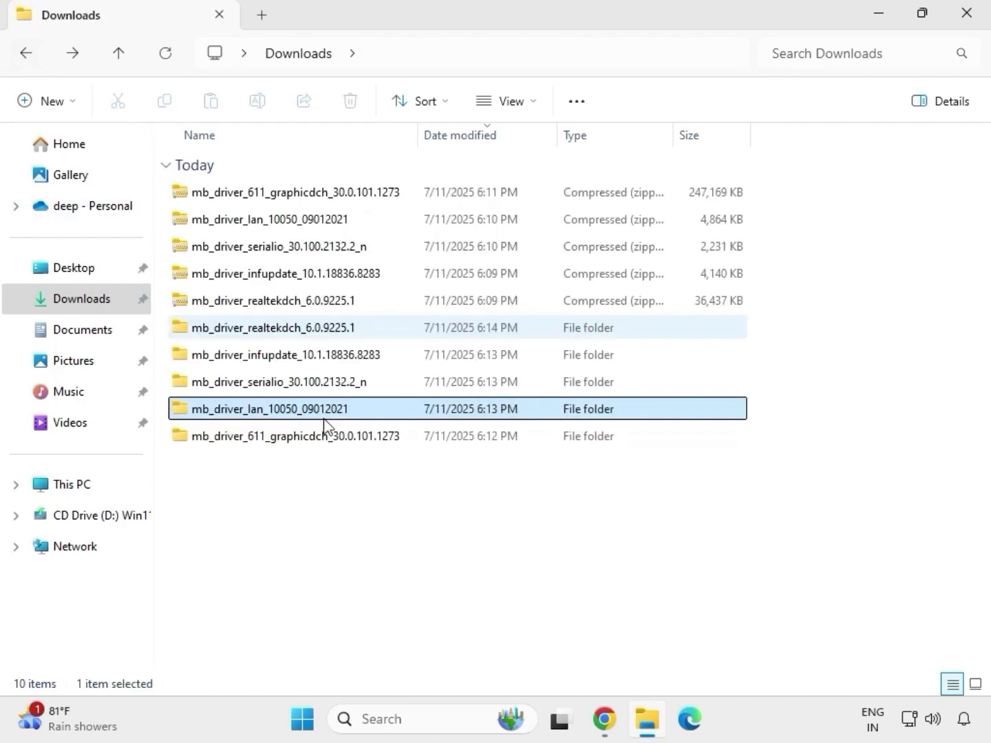
double_click(279, 384)
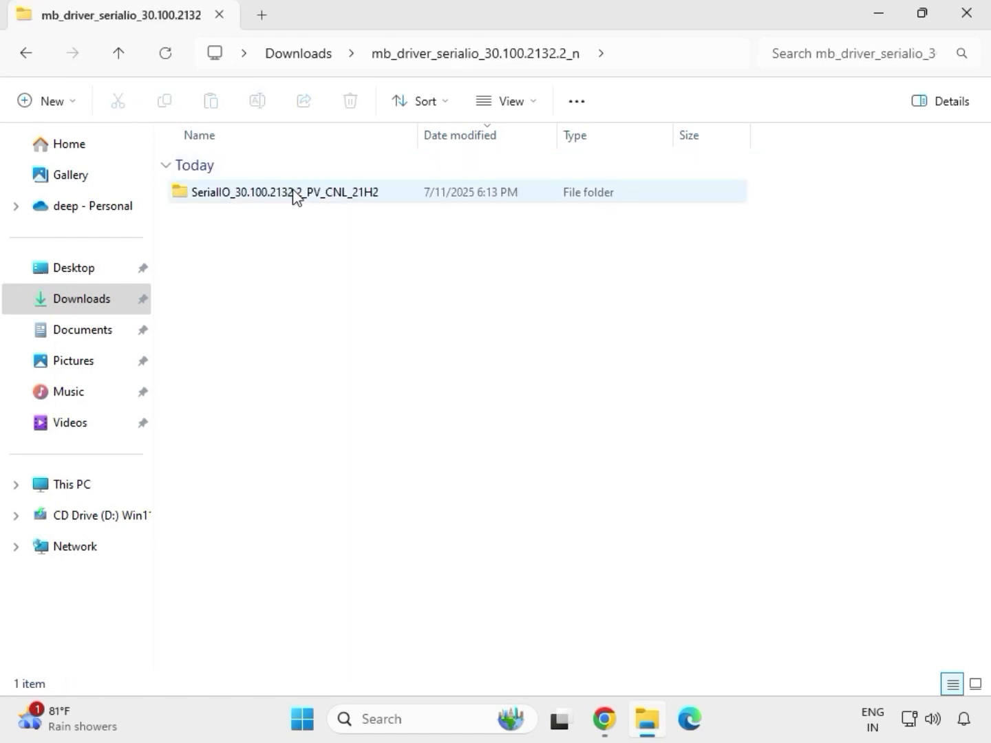
double_click(294, 194)
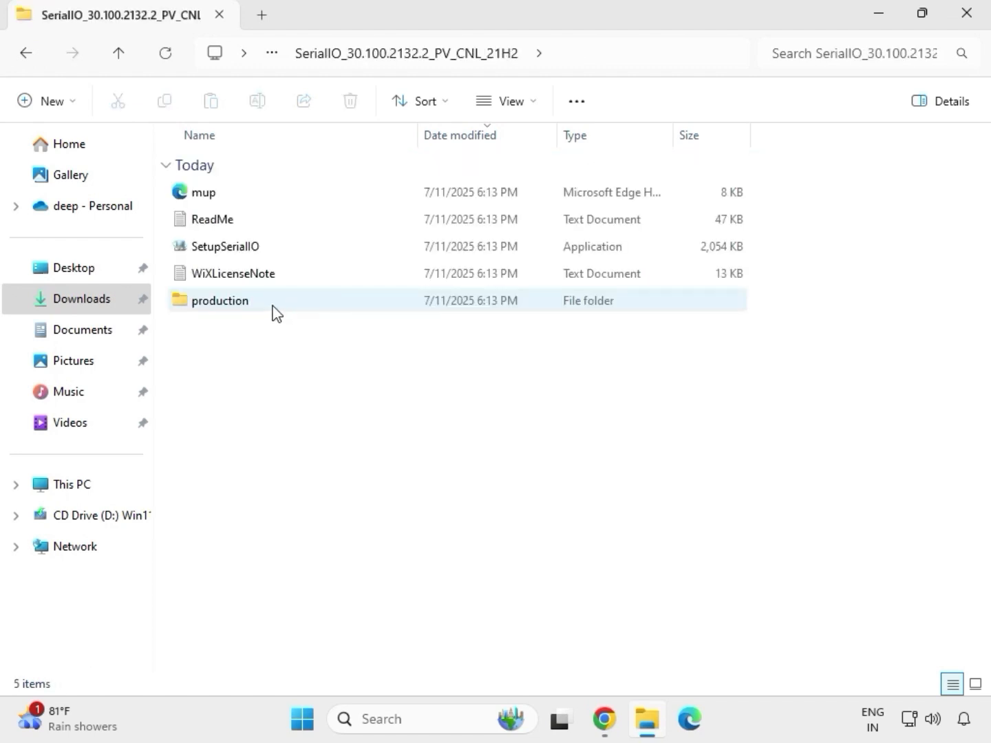
Try to install the Intel Serial IO driver by running SetupSerialIO as administrator with changes allowed, and close its setup window.
left_click(249, 251)
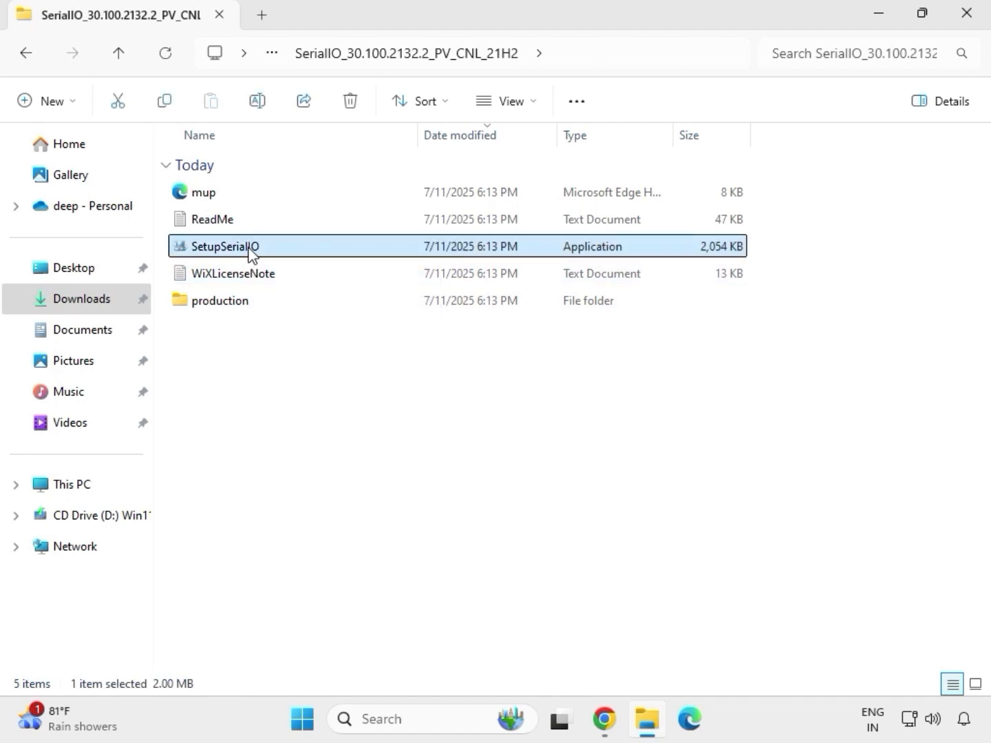
right_click(249, 252)
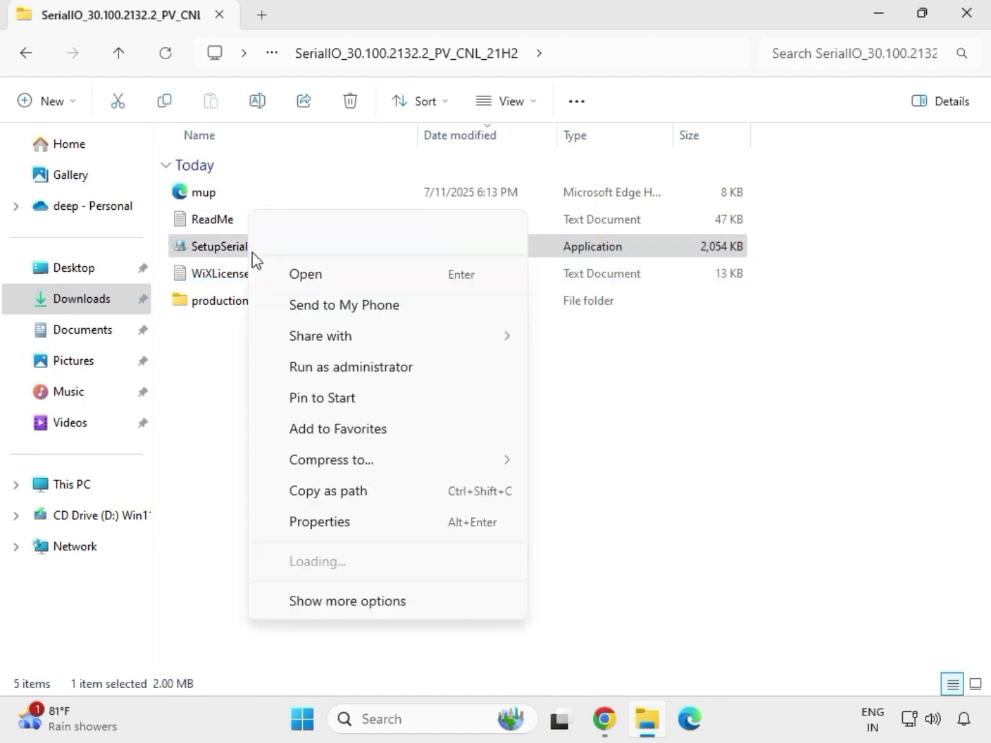
left_click(348, 369)
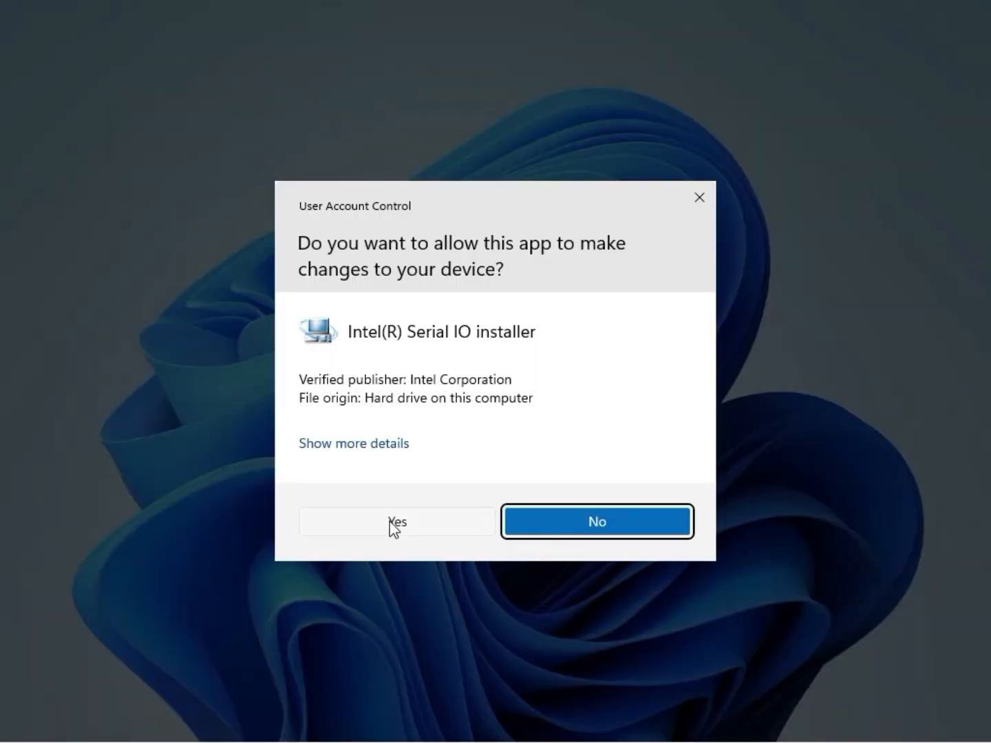
left_click(393, 523)
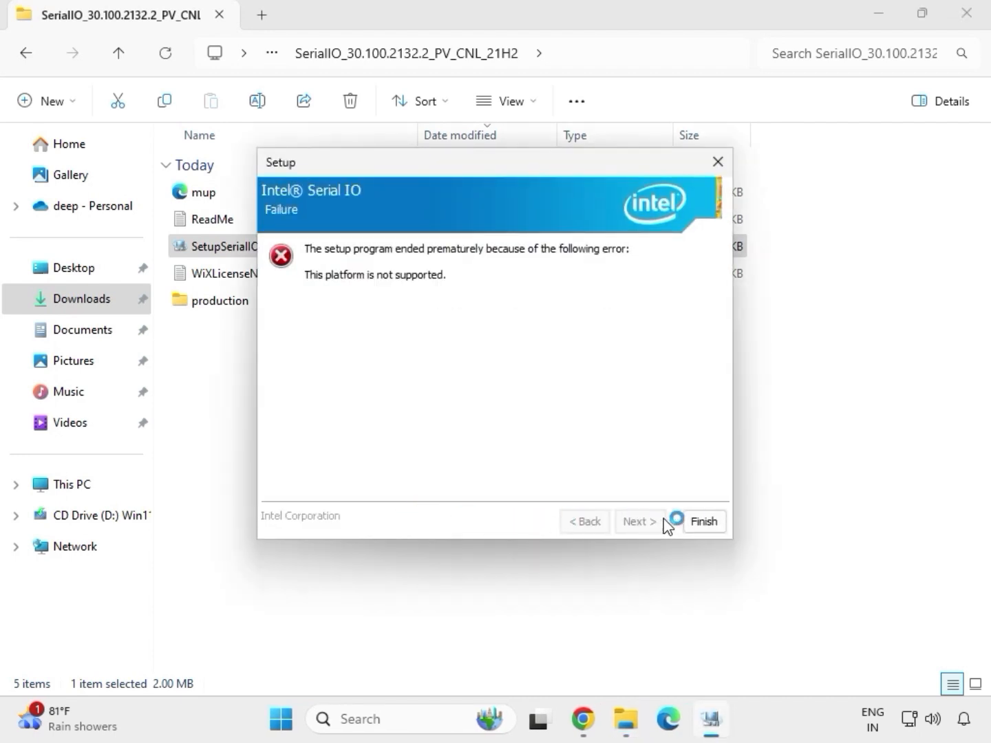
left_click(703, 522)
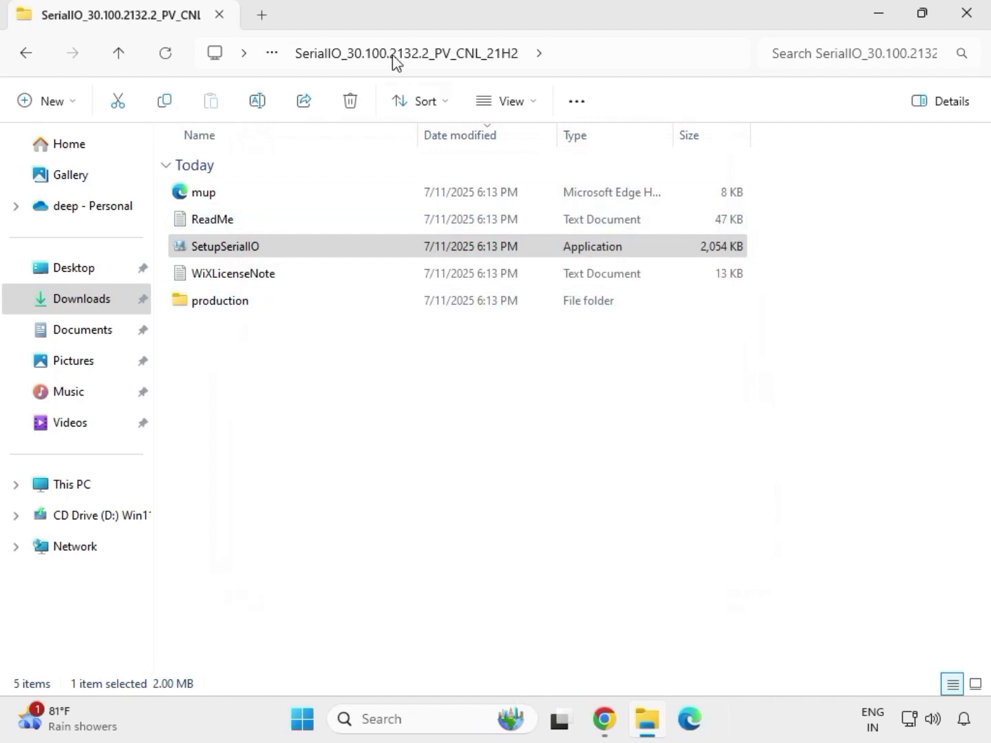
Return to Downloads and open the Chipset-10.1.18836.8283-Public-MUP folder inside the extracted mb_driver_infupdate_10.1.18836.8283 folder.
left_click(29, 57)
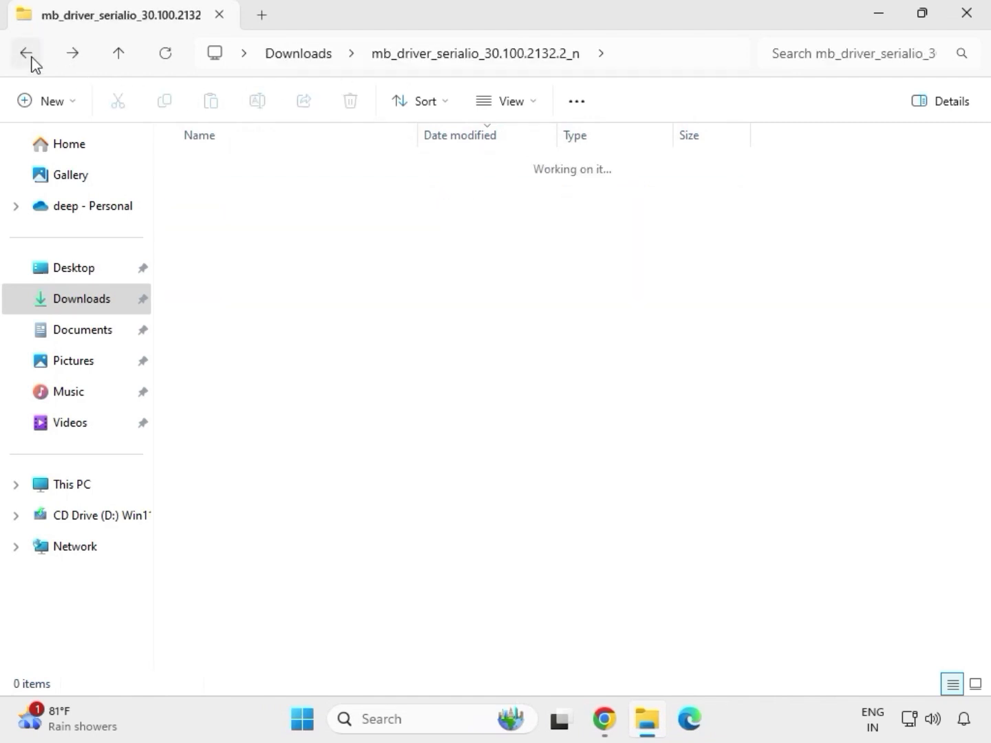
left_click(29, 56)
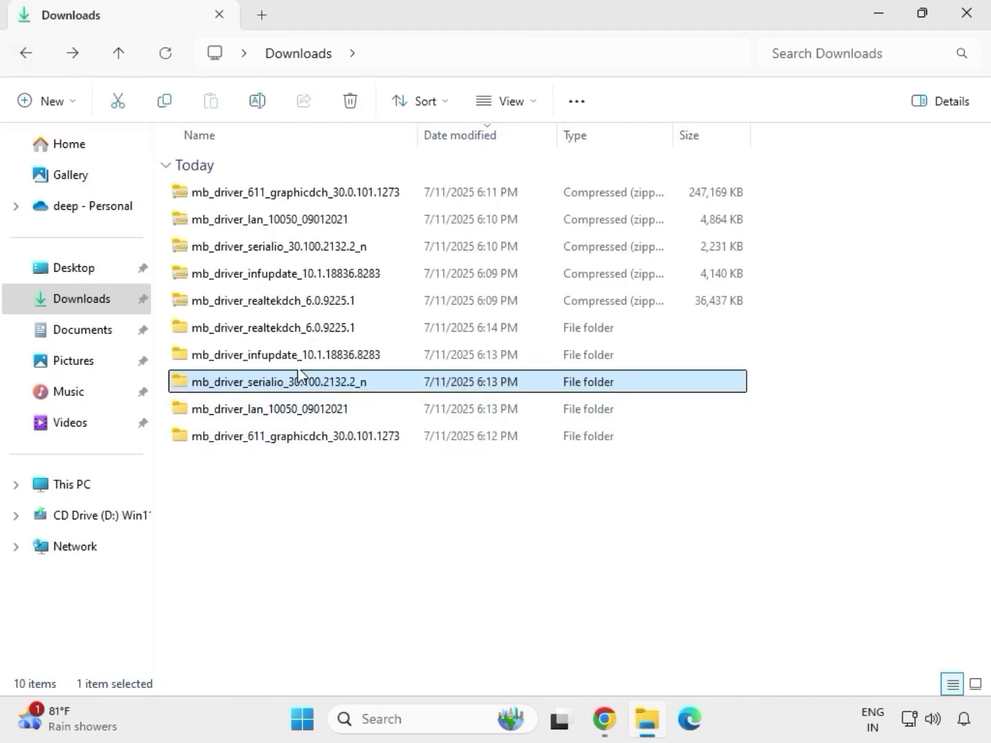
left_click(260, 361)
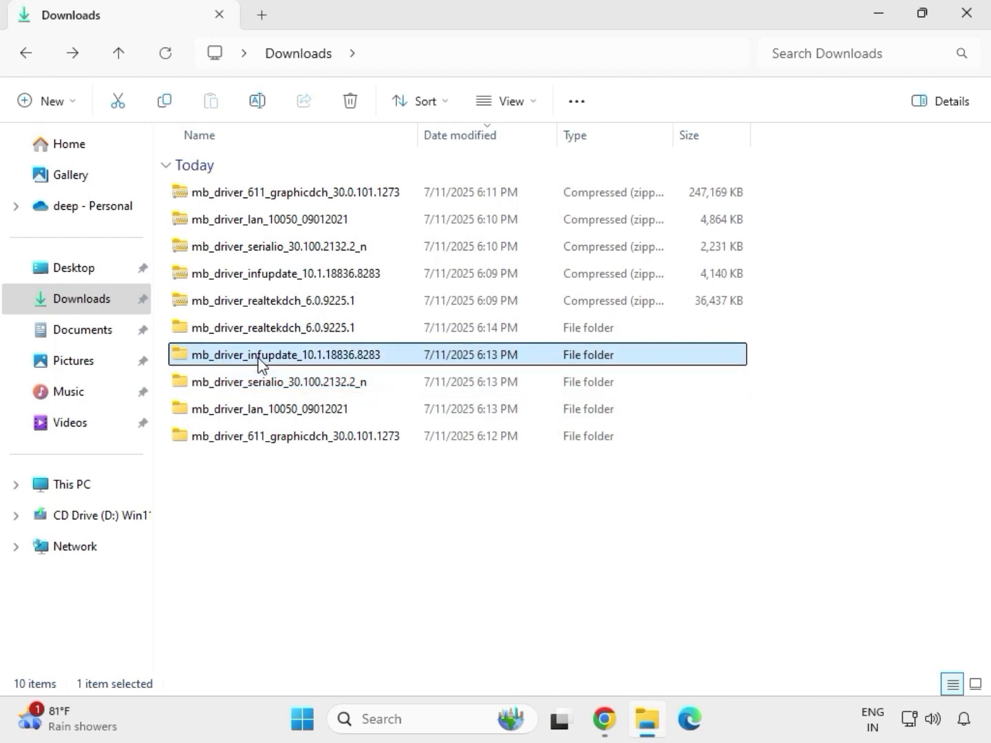
double_click(260, 361)
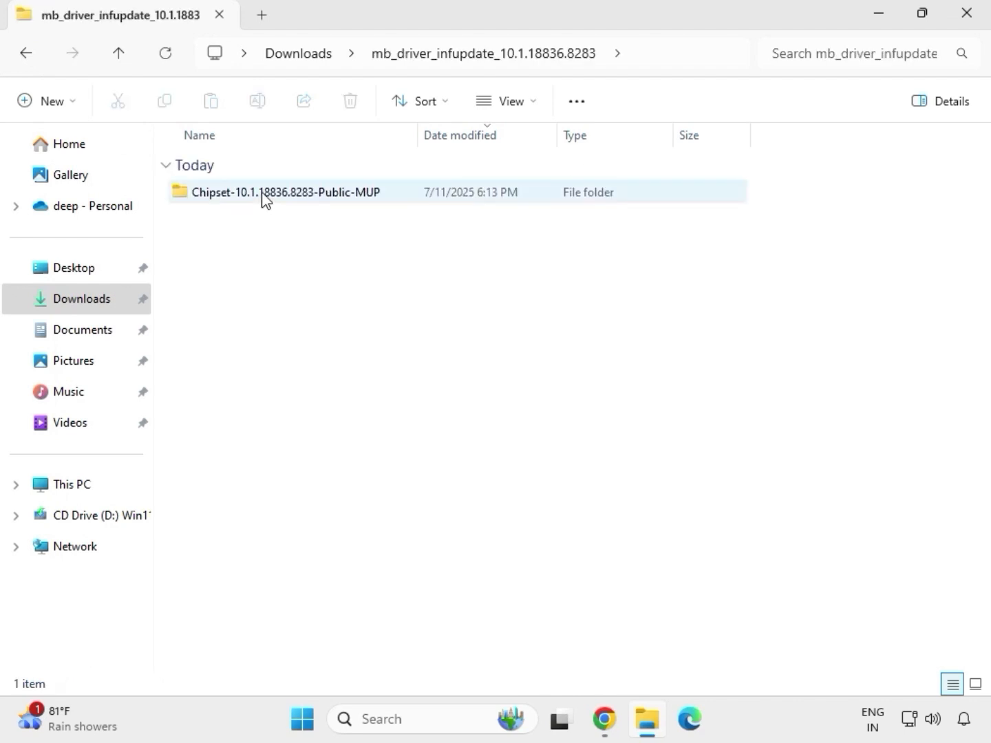
double_click(264, 198)
Run SetupChipset as administrator and allow it to make changes to the device.
left_click(284, 227)
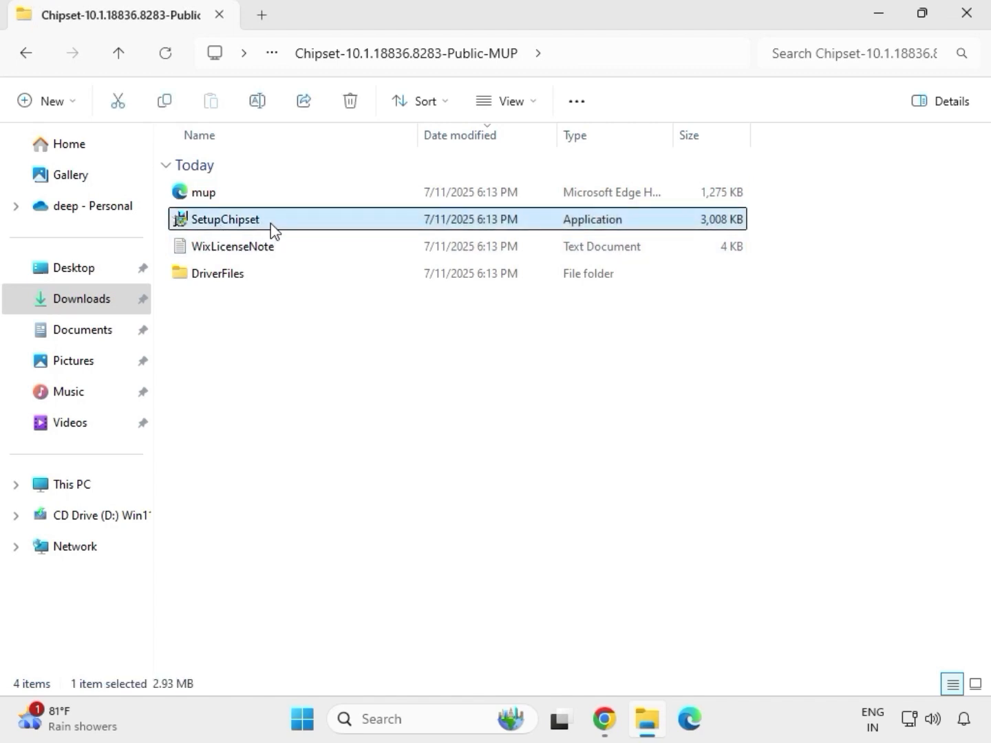
right_click(276, 231)
left_click(350, 364)
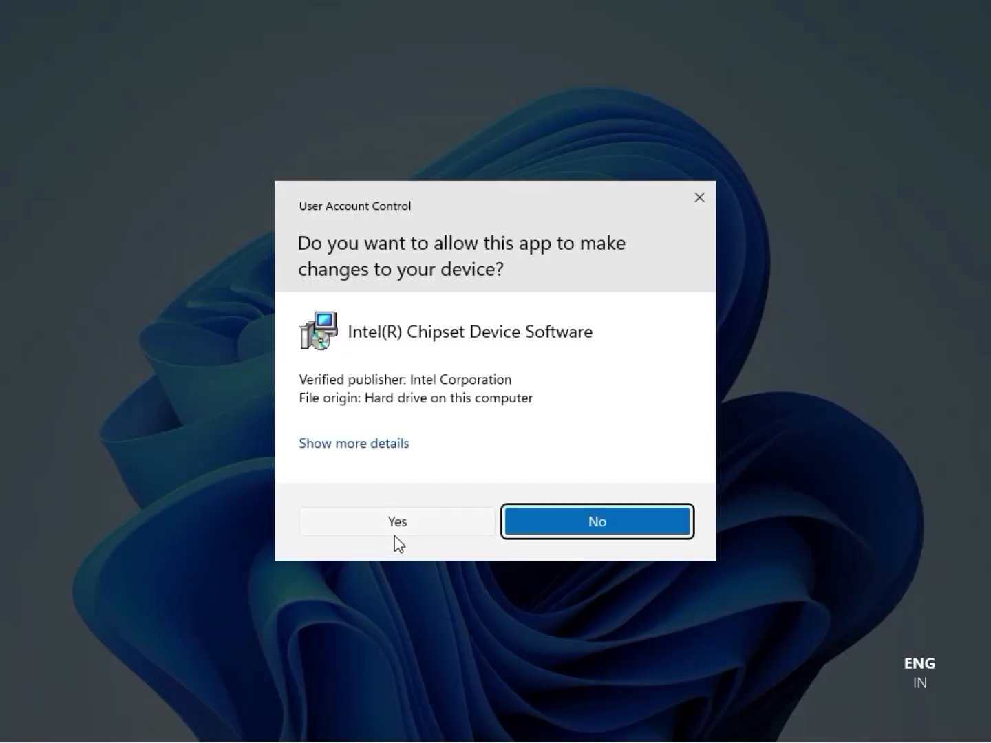
left_click(397, 525)
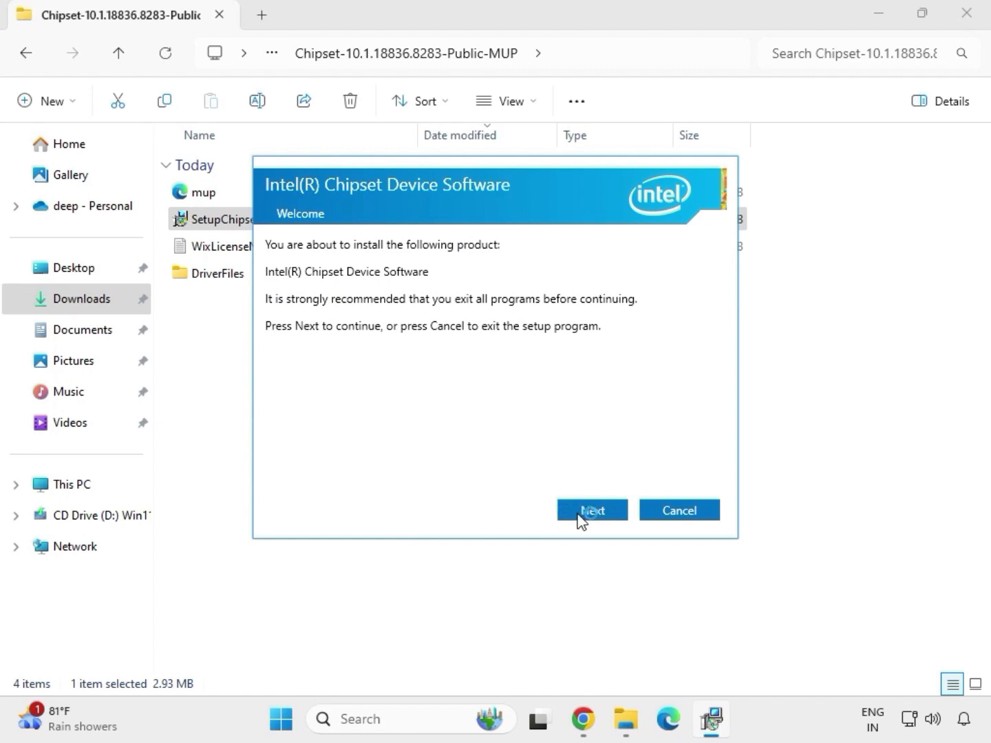
Go through the Intel(R) Chipset Device Software setup, start the installation, and close the setup window.
left_click(581, 519)
left_click(579, 516)
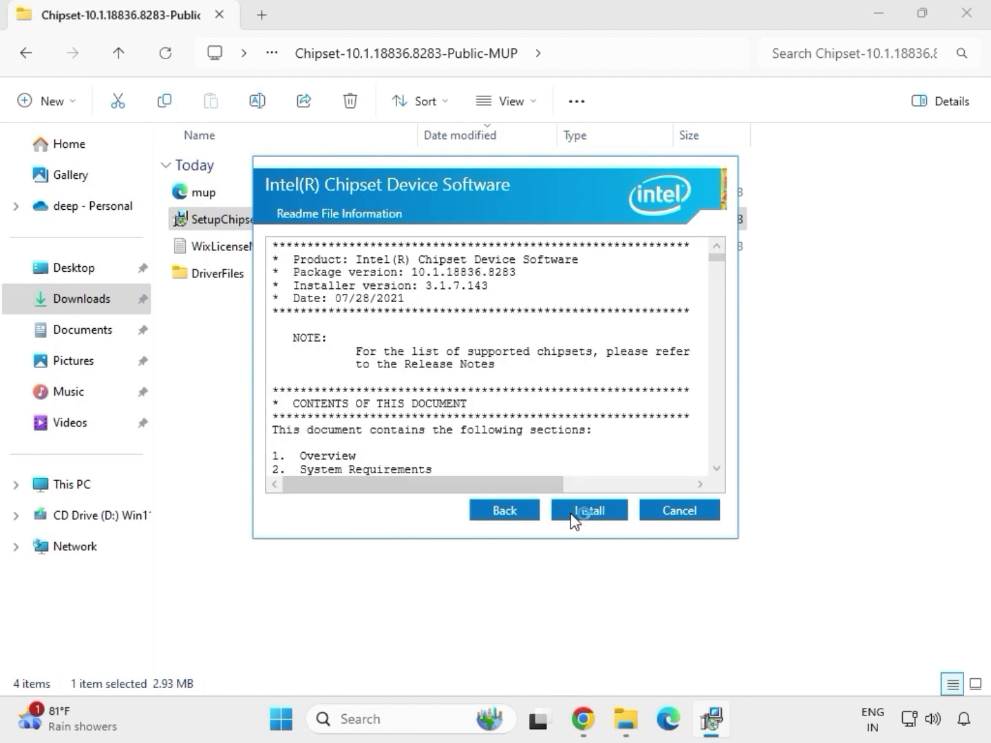
left_click(602, 519)
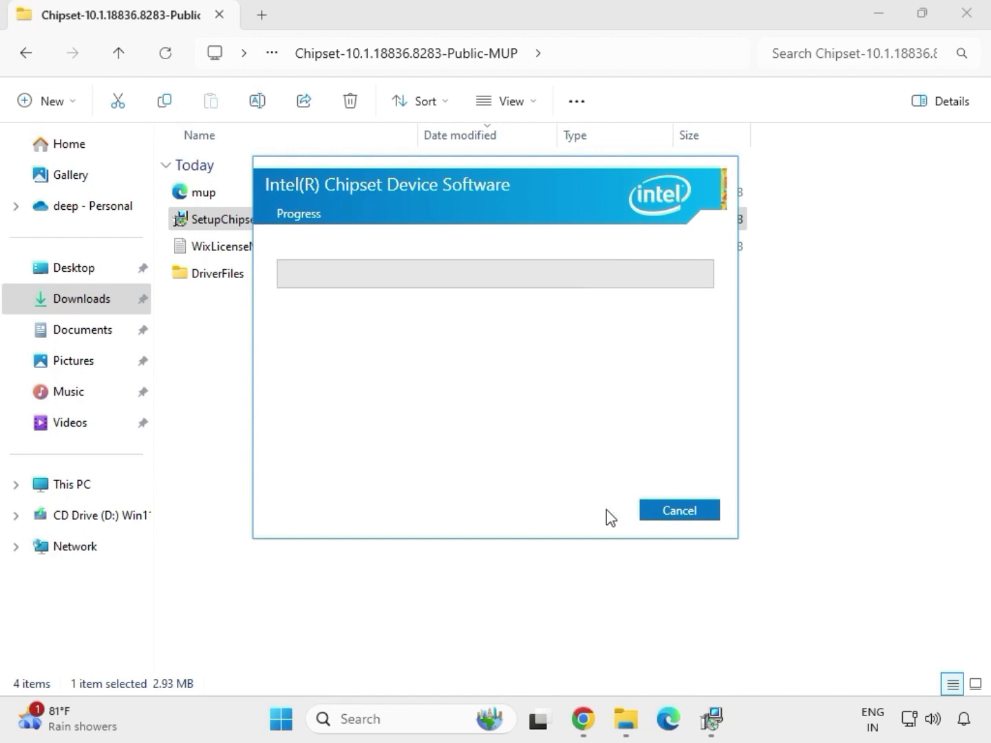
left_click(670, 516)
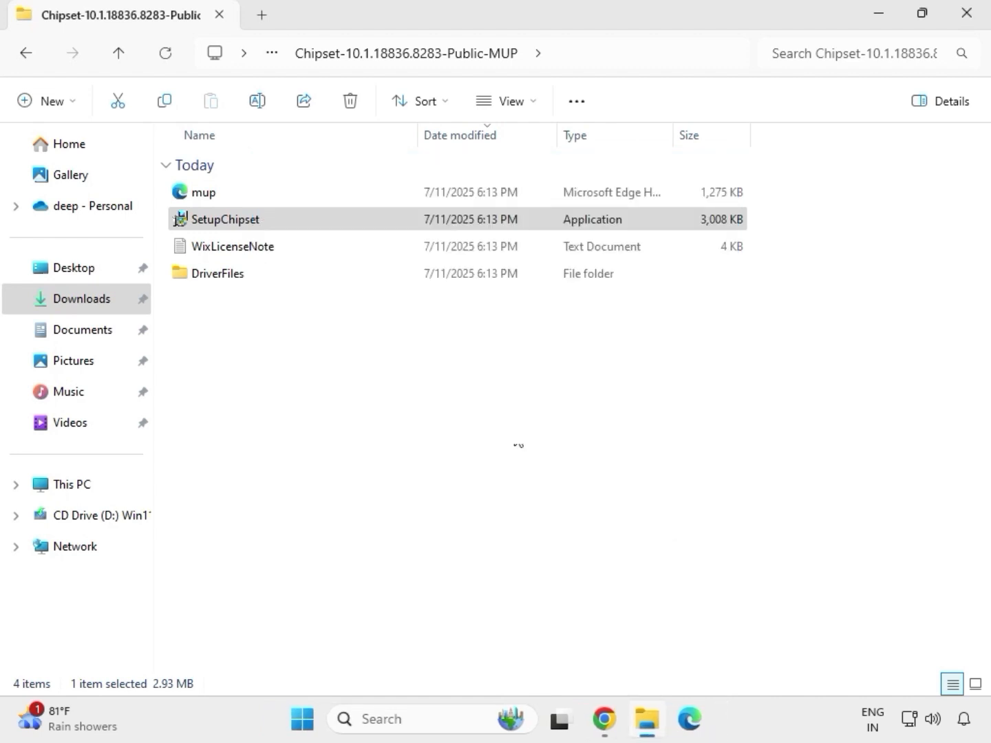
Return to Downloads and view the contents of the extracted mb_driver_realtekdch_6.0.9225.1 folder.
key("alt+Up")
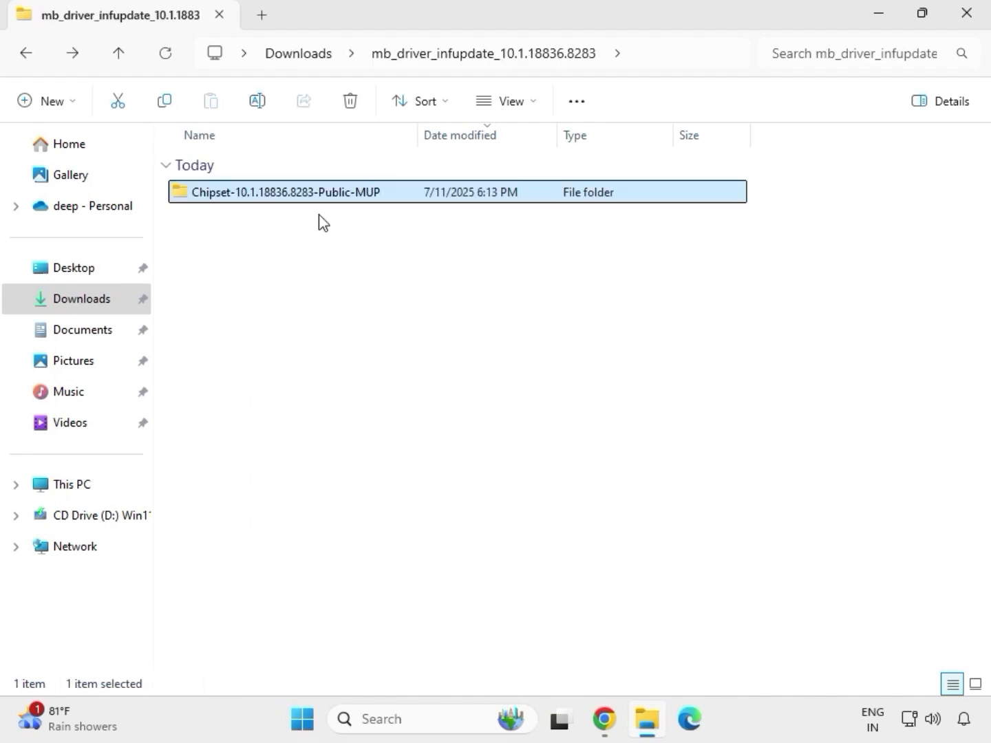
key("alt+Up")
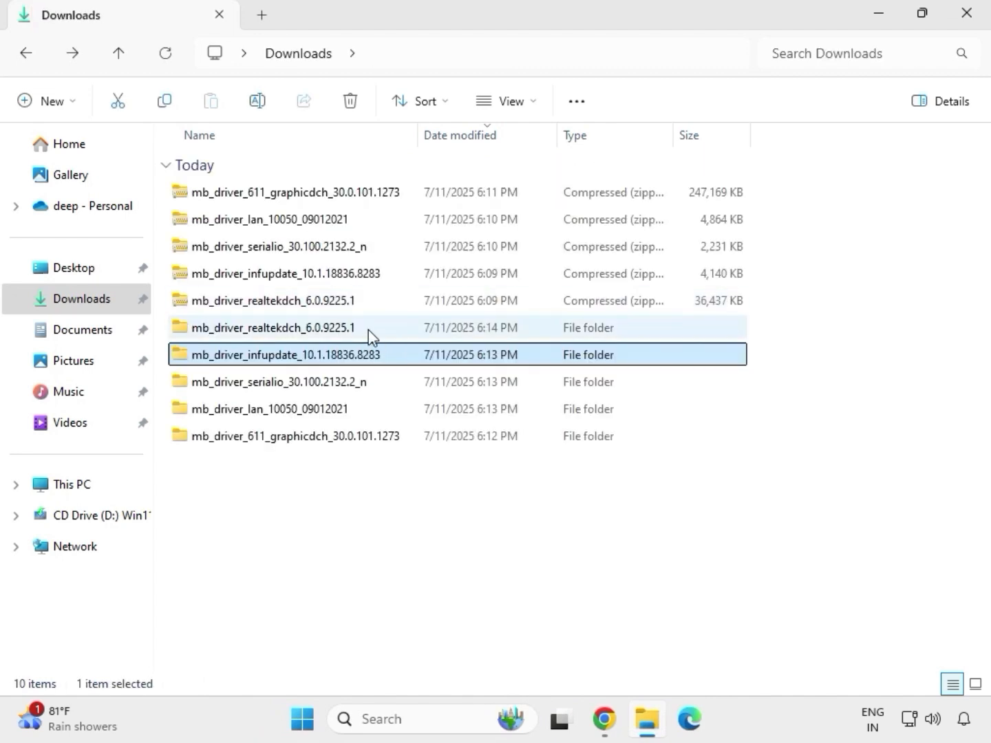
left_click(369, 329)
double_click(369, 330)
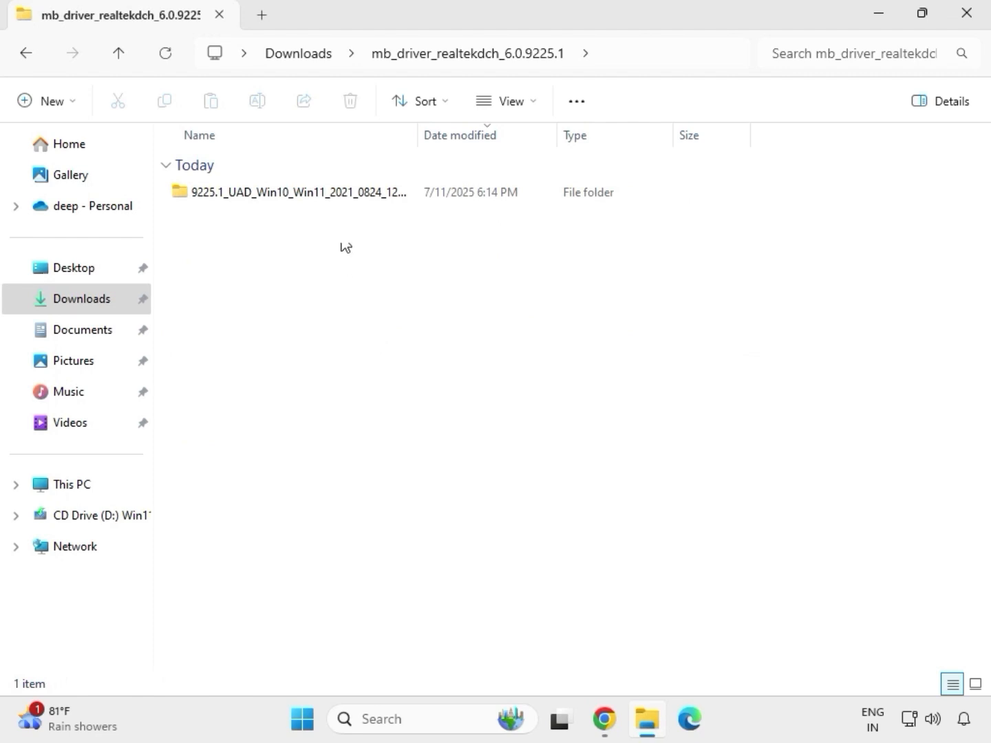
Go back to Downloads and run the mb_driver_611_graphicdch_30.0.101.1273 application from its extracted folder as administrator, allowing it to make changes.
left_click(306, 61)
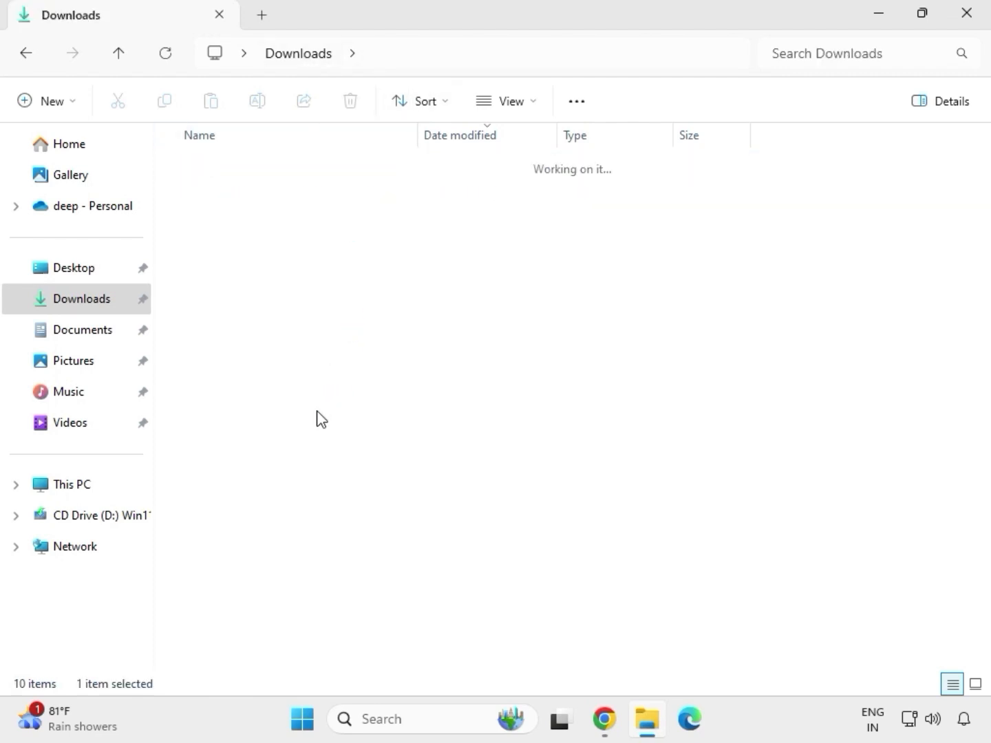
left_click(283, 444)
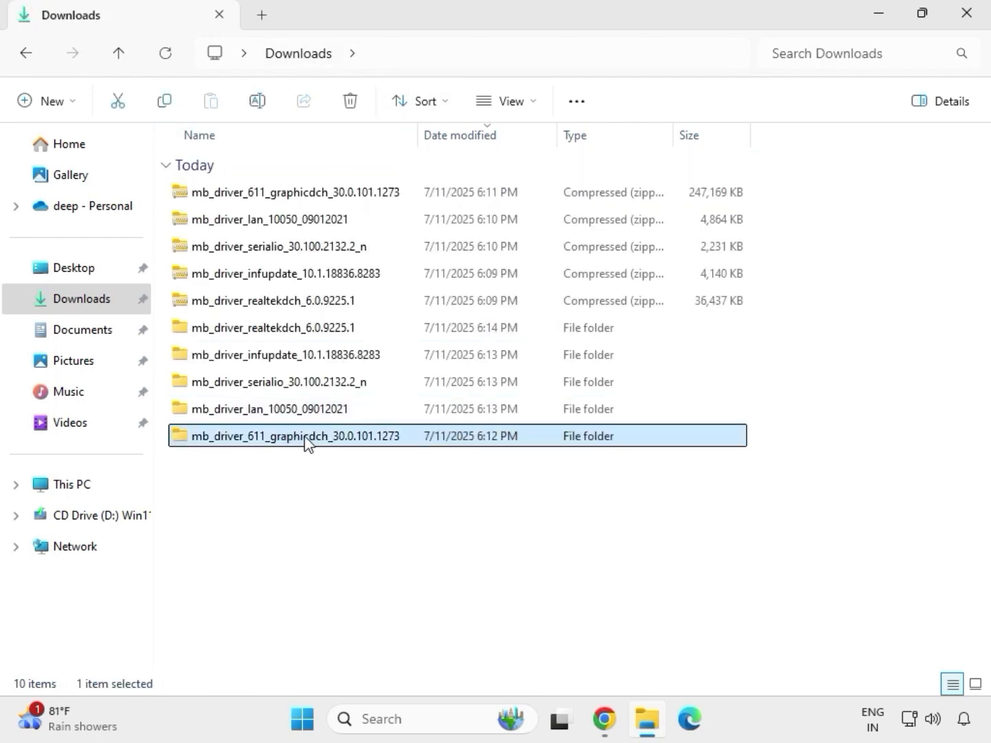
double_click(307, 443)
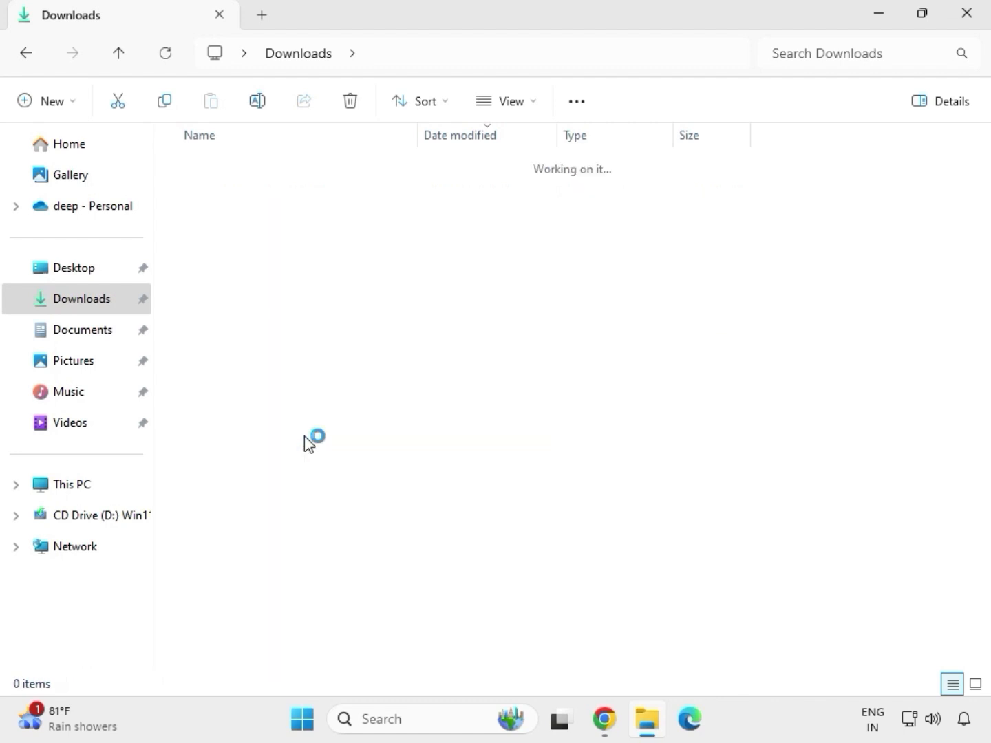
left_click(274, 198)
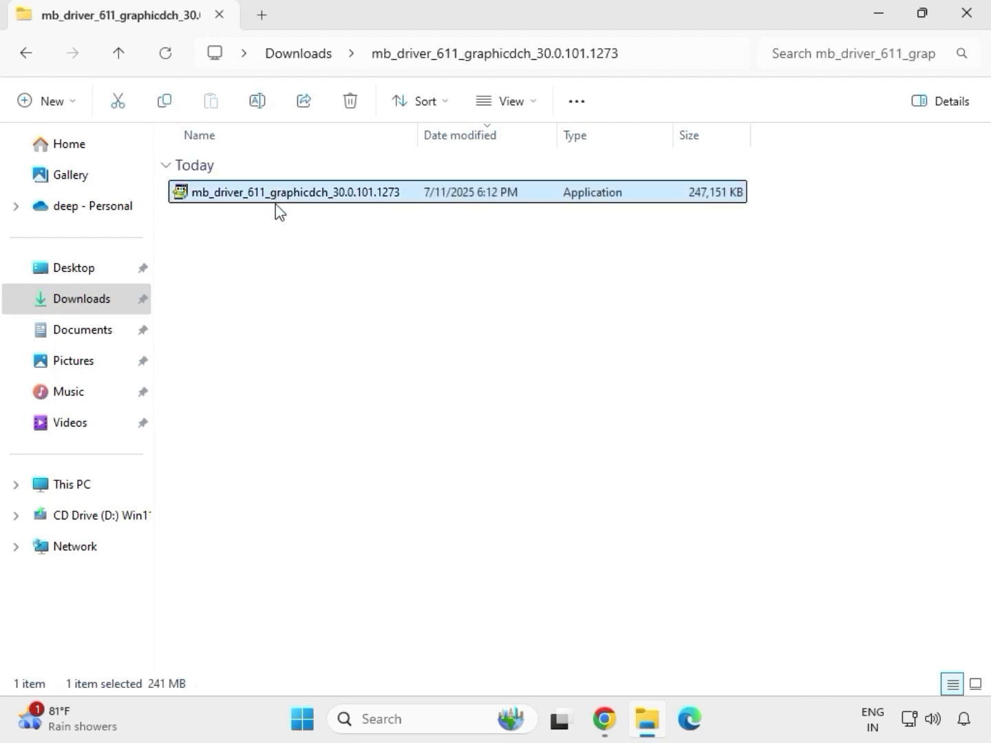
right_click(282, 198)
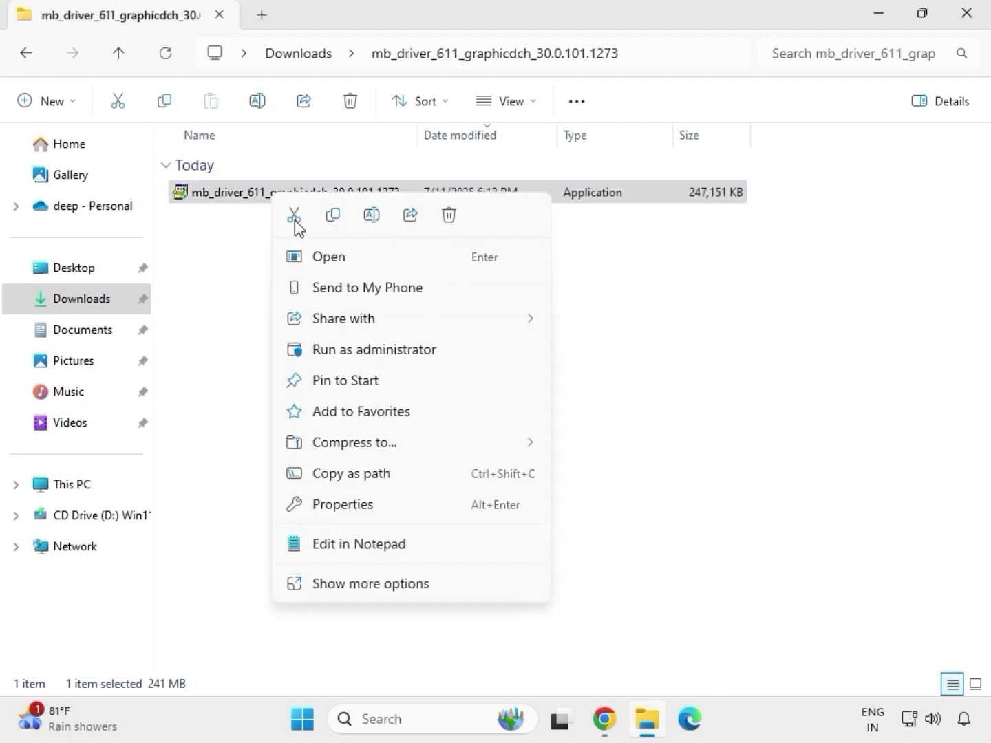
left_click(381, 351)
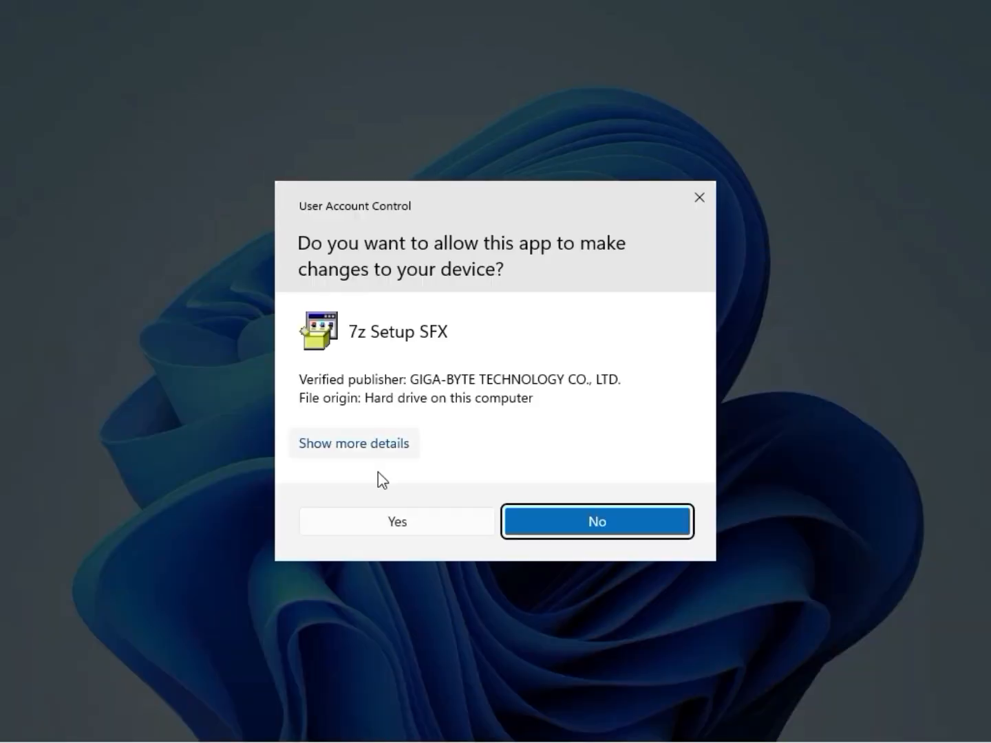
left_click(382, 524)
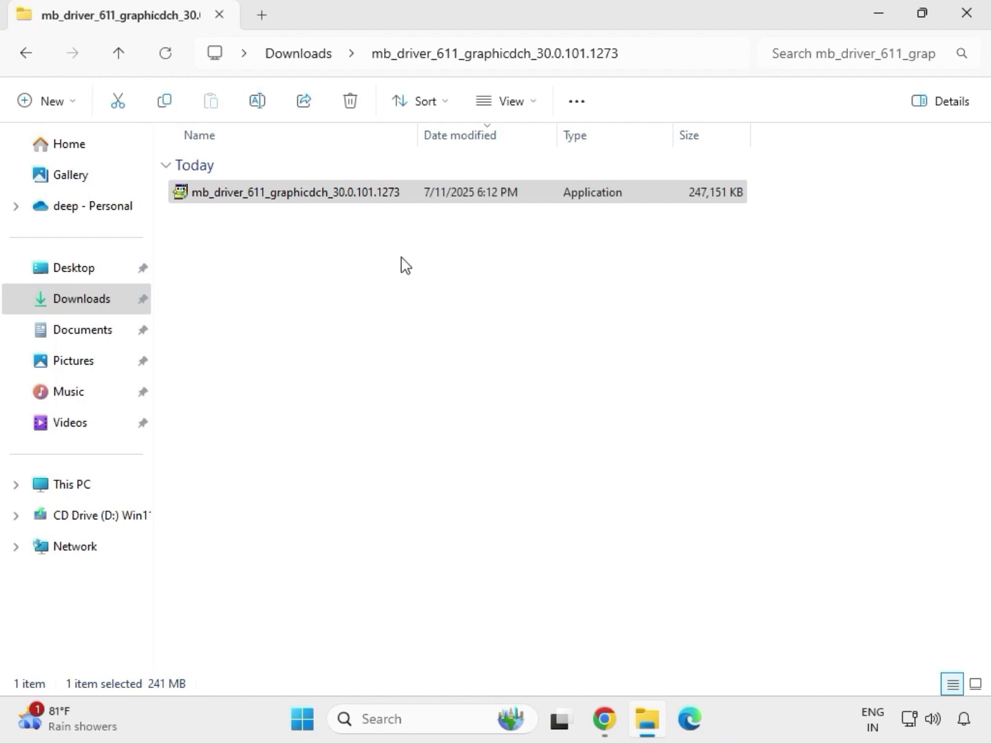
Return to Downloads and open the 9225.1_UAD_Win10_Win11_2021_0824_123850_WHQL_1458 folder inside the extracted mb_driver_realtekdch_6.0.9225.1 folder.
left_click(308, 55)
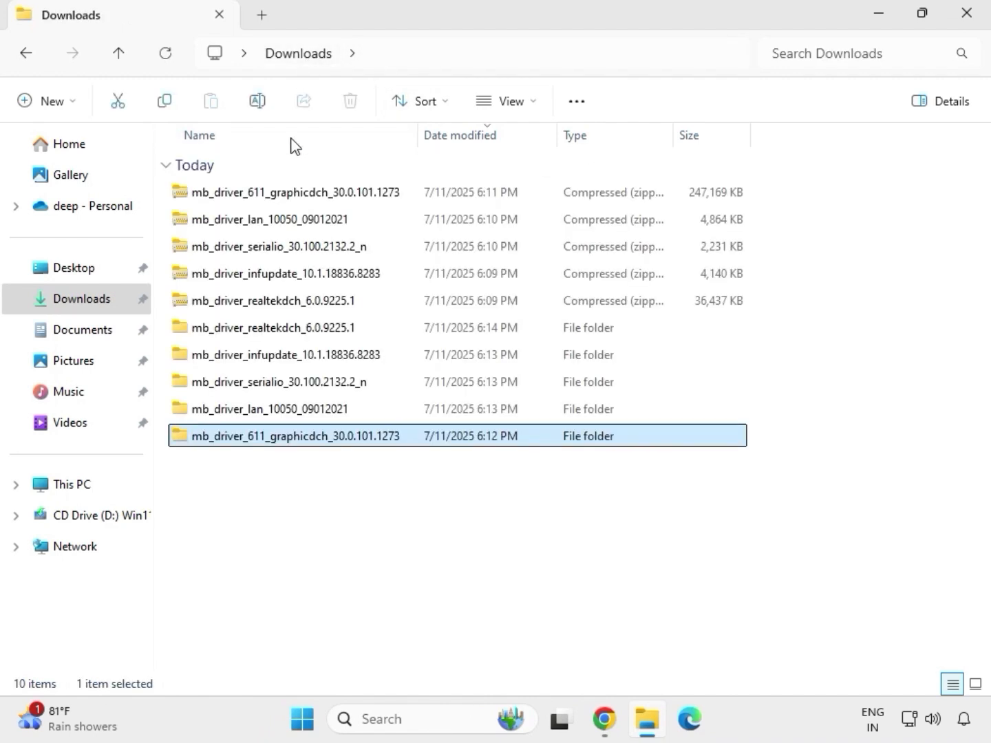
double_click(304, 328)
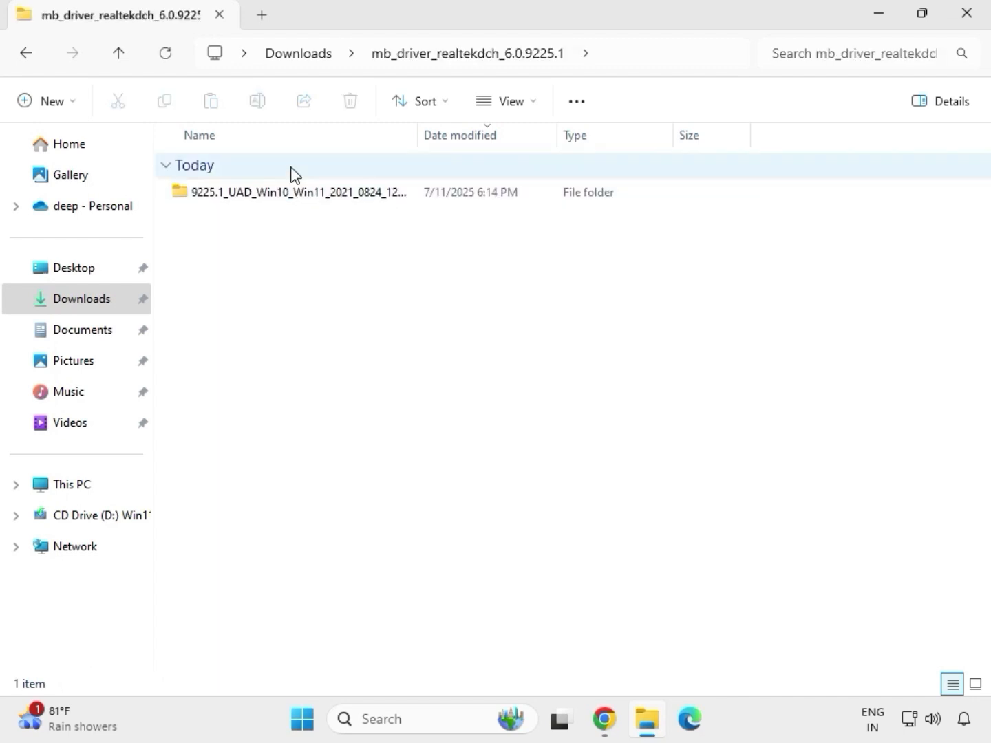
double_click(290, 192)
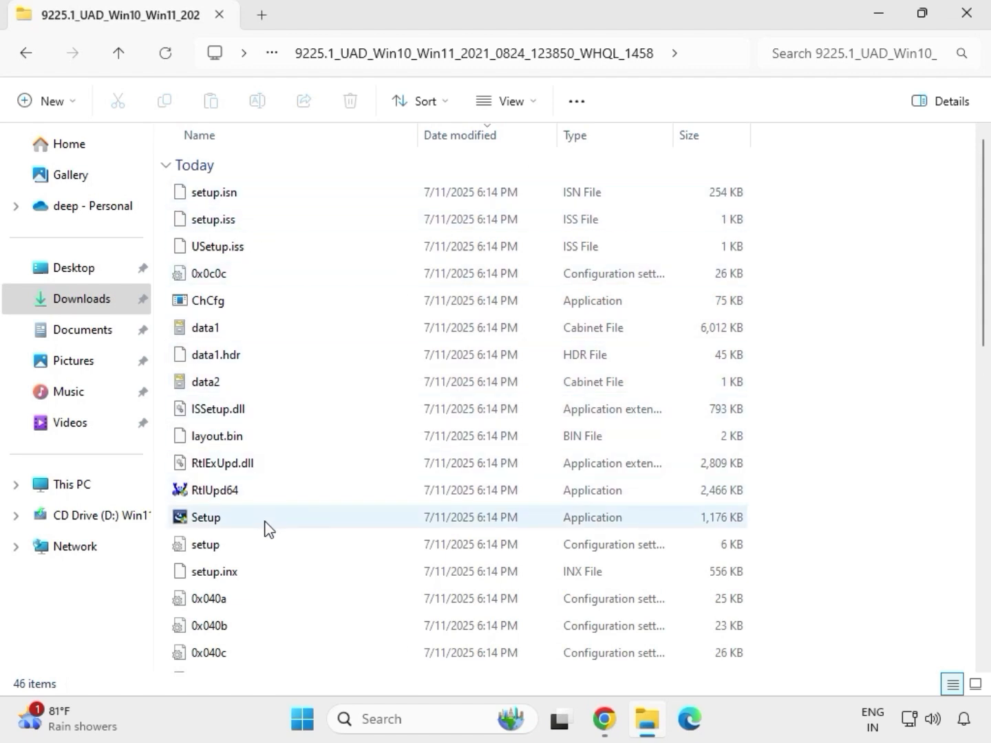
Install the Realtek Audio Driver by running the Setup application as administrator with changes allowed, and finish the wizard without restarting the computer.
left_click(219, 525)
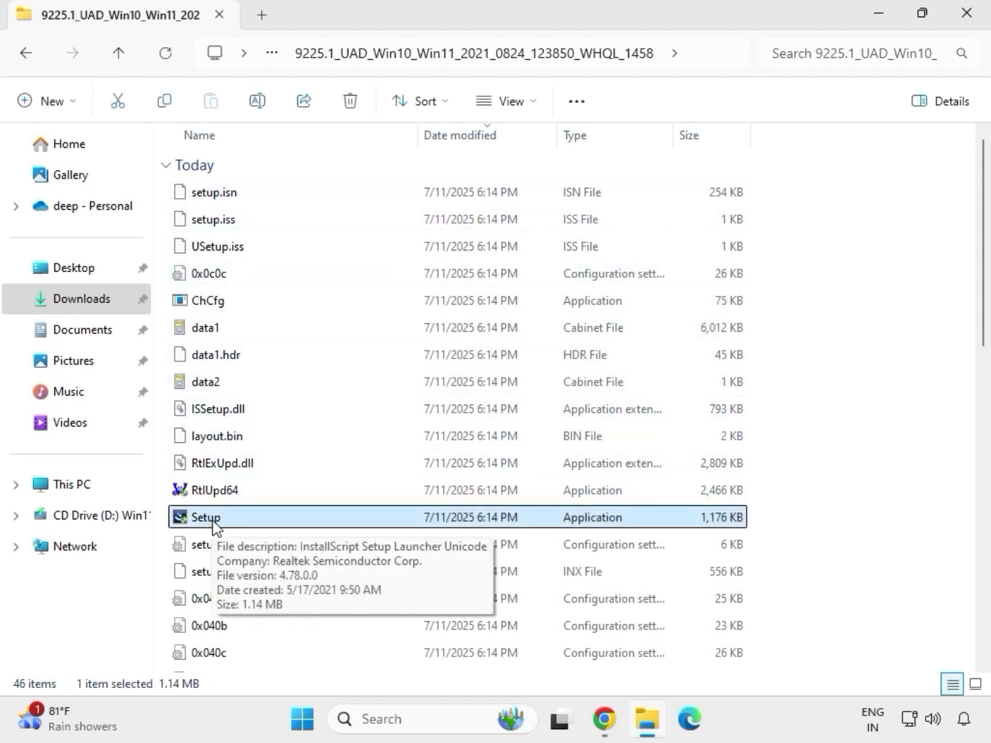
right_click(226, 521)
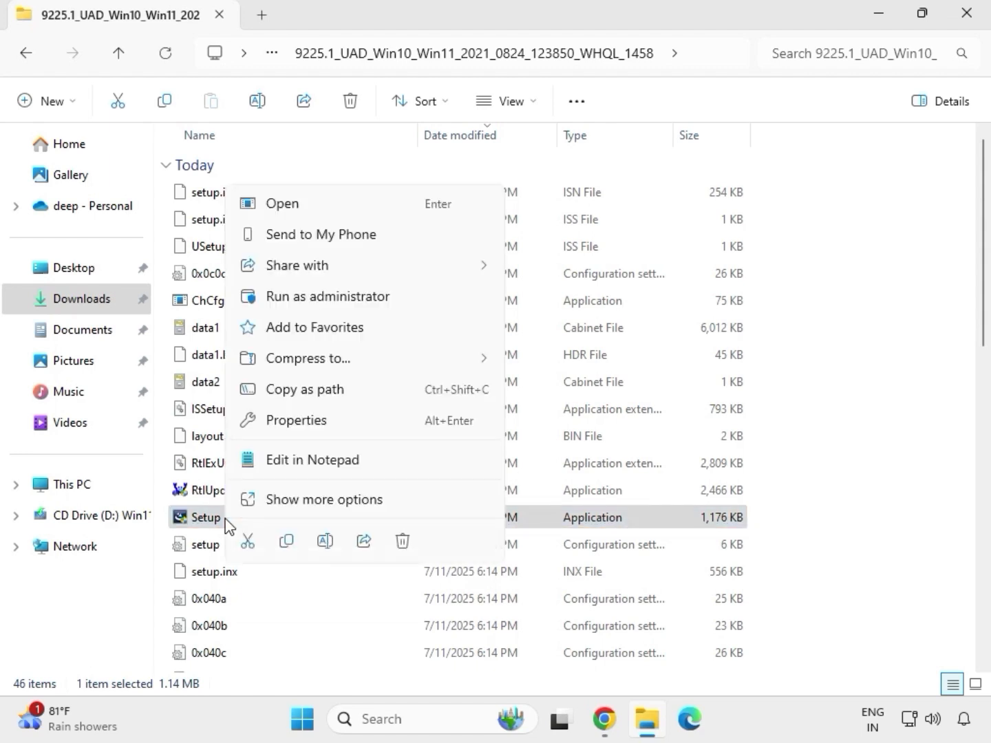
left_click(306, 297)
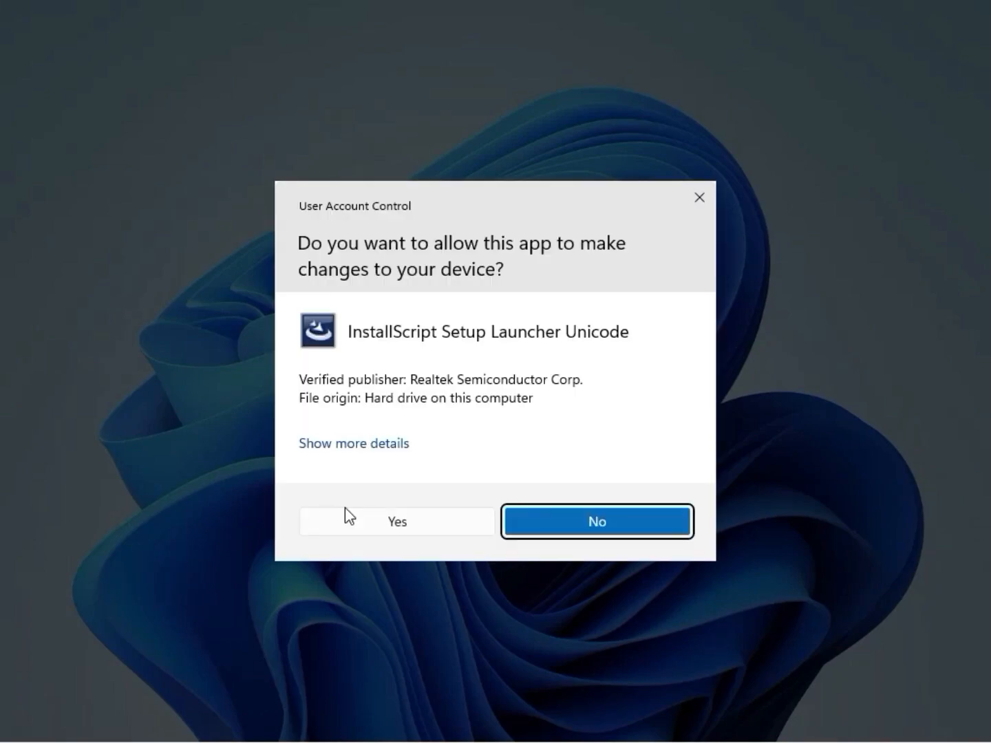
left_click(352, 522)
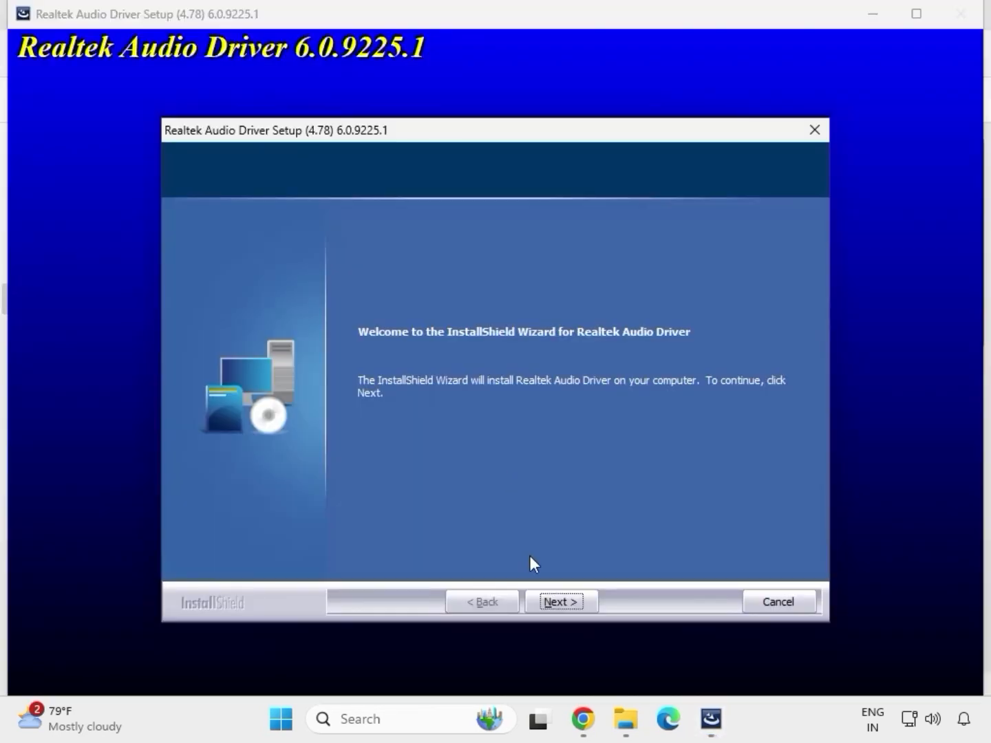
left_click(561, 600)
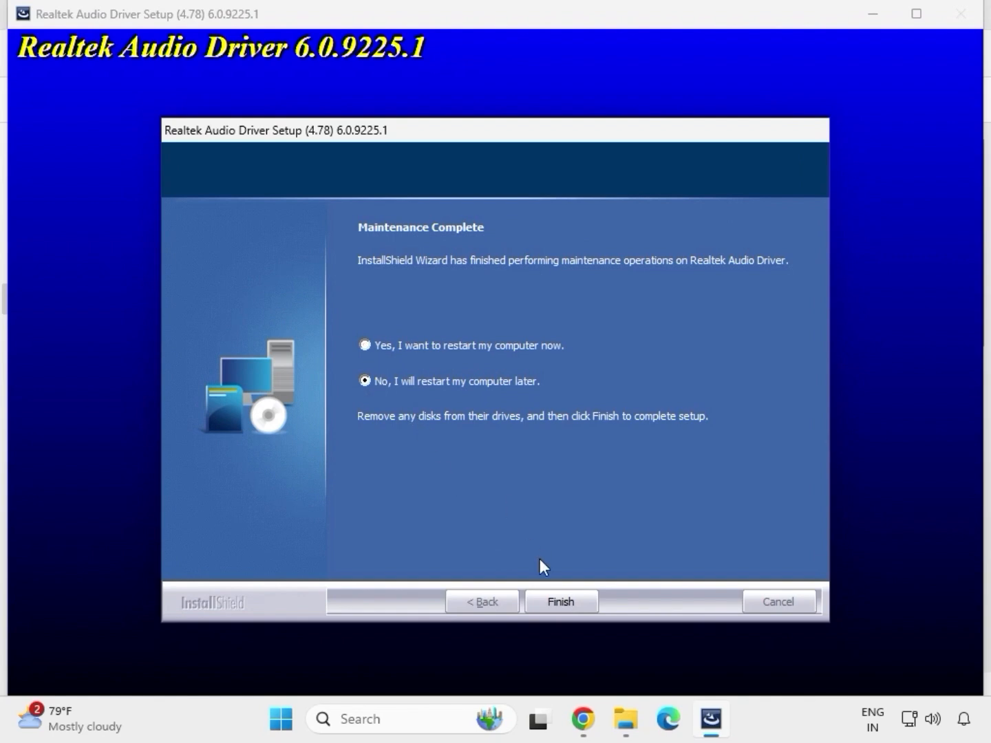
left_click(558, 601)
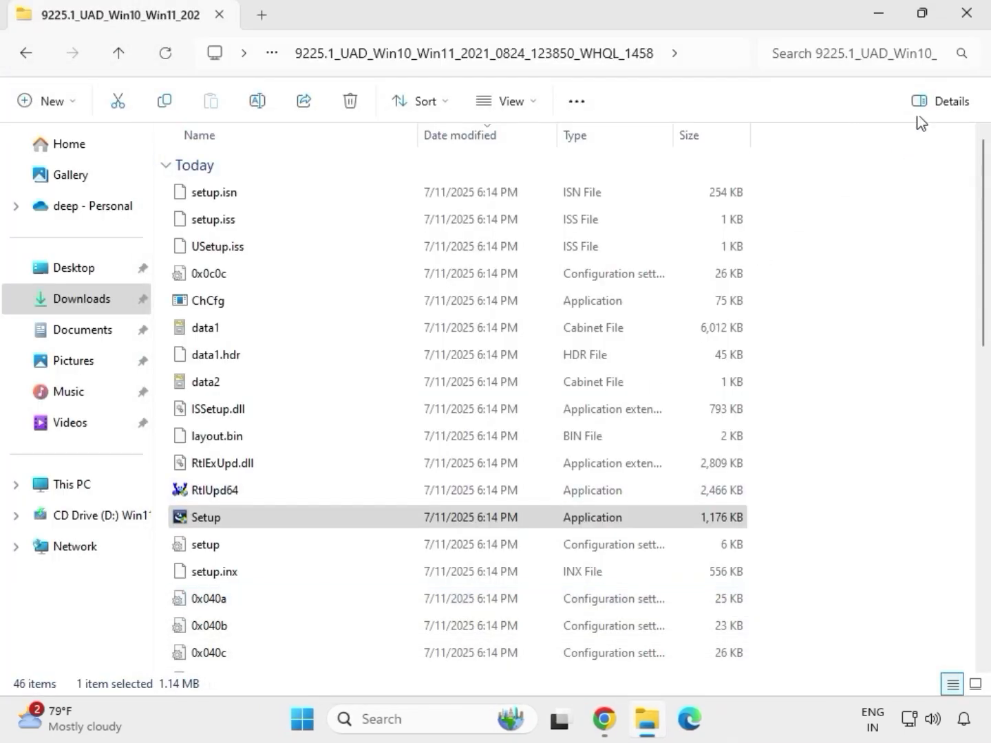